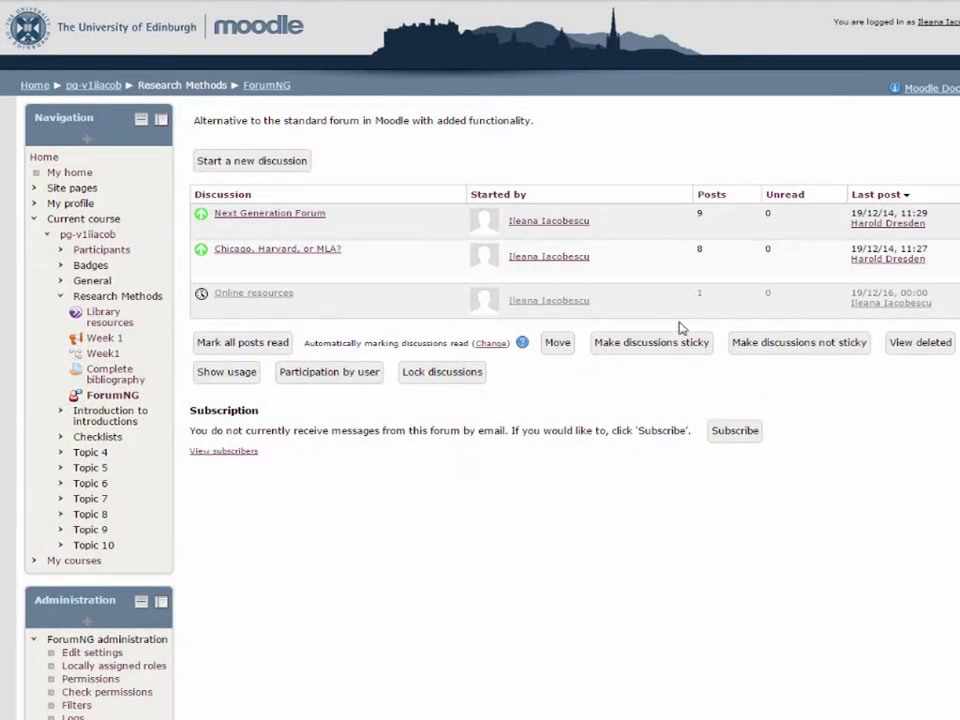
From the Chicago, Harvard, or MLA? discussion, save a new discussion shown 19 December 2016 to 2032 as a draft.
click(321, 257)
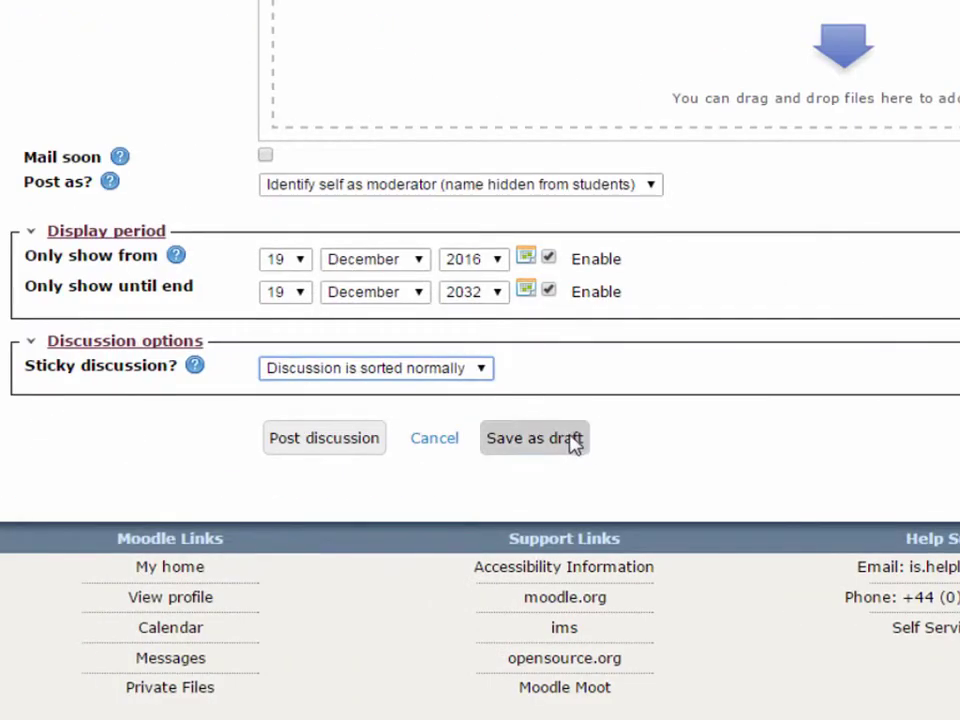
click(572, 444)
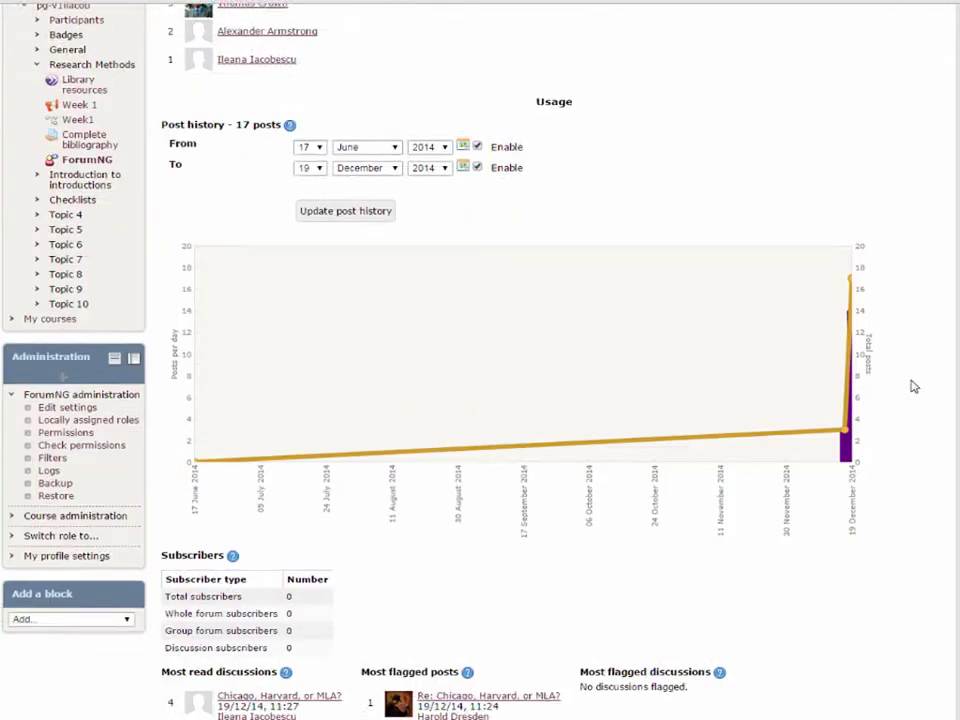
Turn editing on and add a ForumNG activity to the Introduction to introductions section.
scroll(912, 386, down, 2)
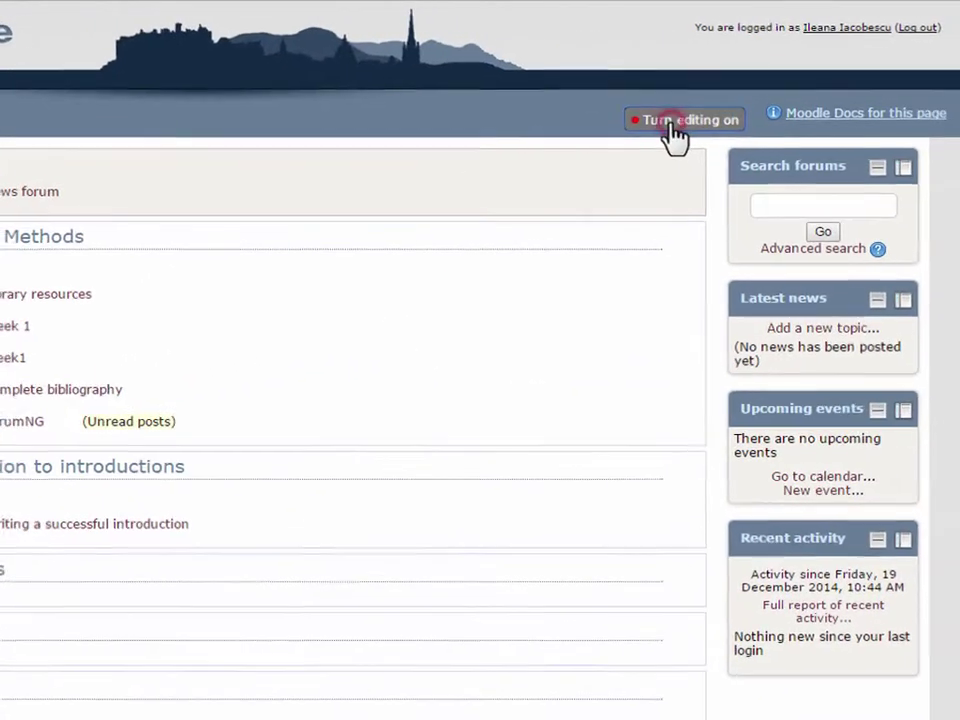
click(742, 108)
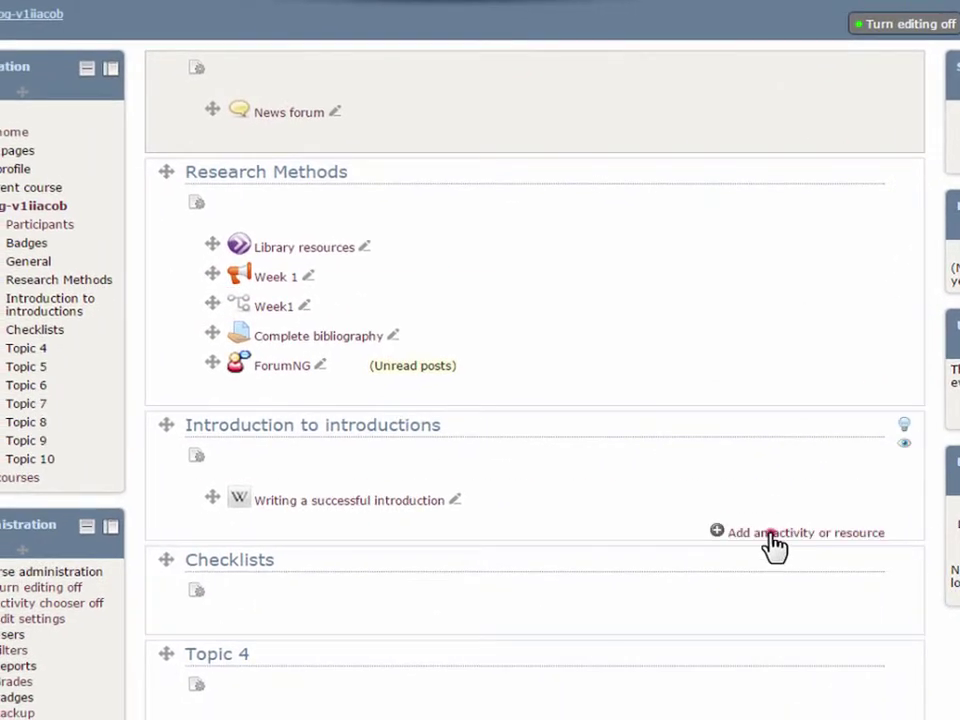
click(775, 545)
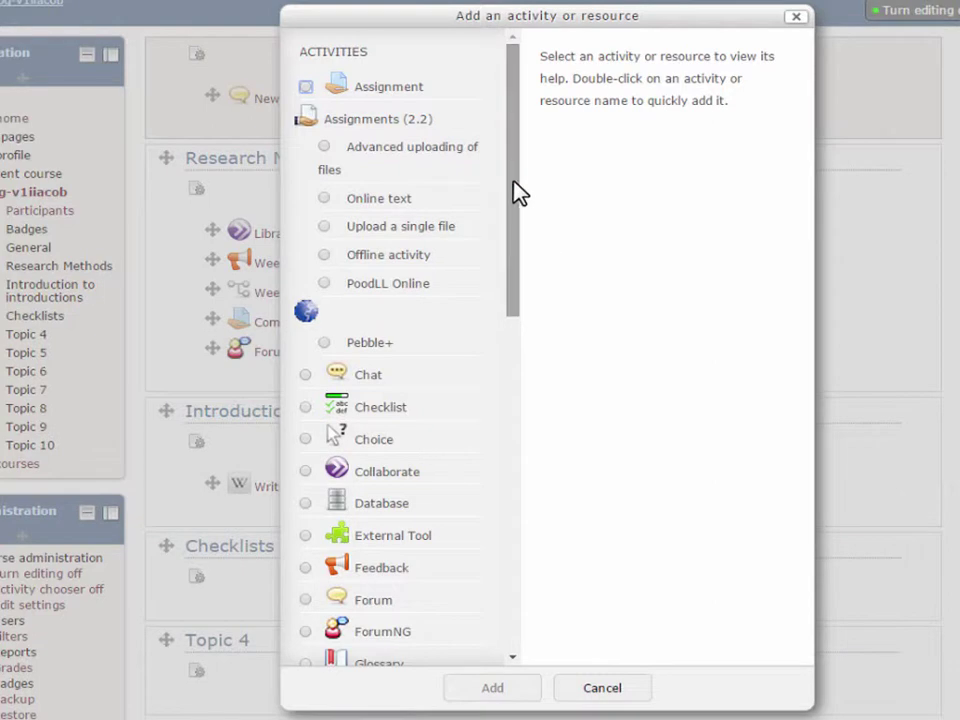
drag(514, 193, 504, 349)
click(305, 227)
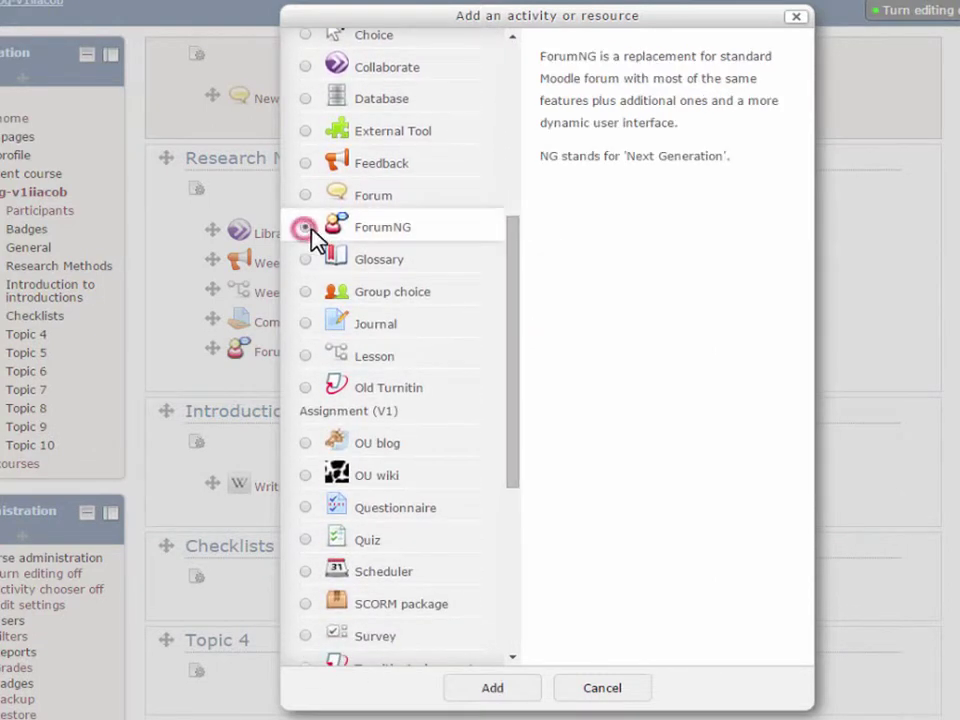
click(497, 690)
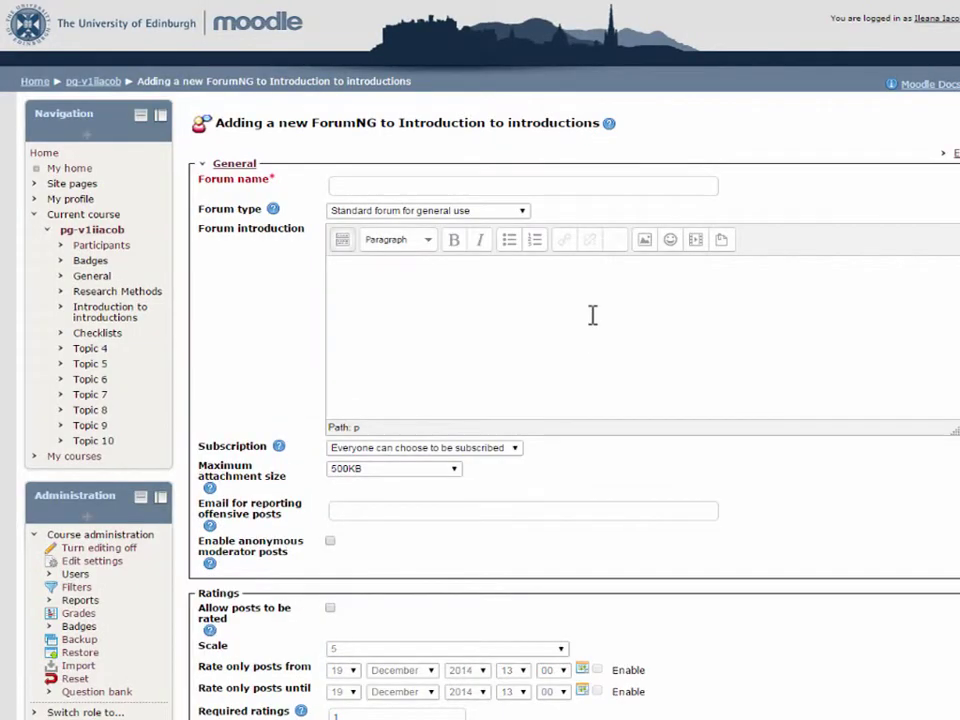
Name the forum 'Introduce Yourselves' with an introduction asking who you are, what you study and your interests.
click(583, 185)
text(Introduce Yourselves)
click(506, 279)
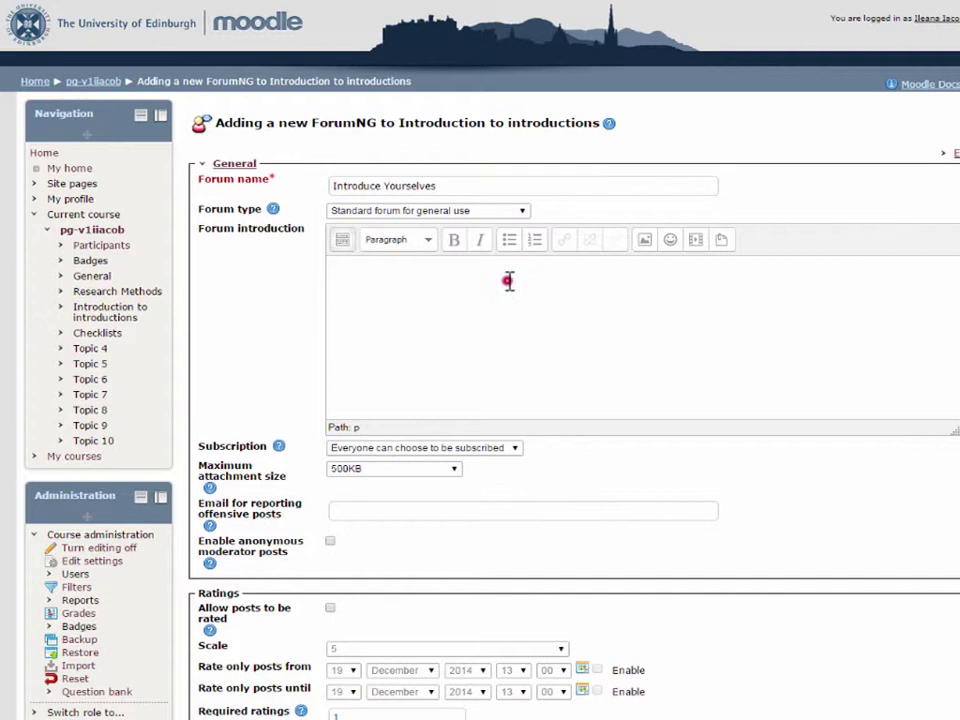
text(Tell us who you are, what you study, and what your interests are.)
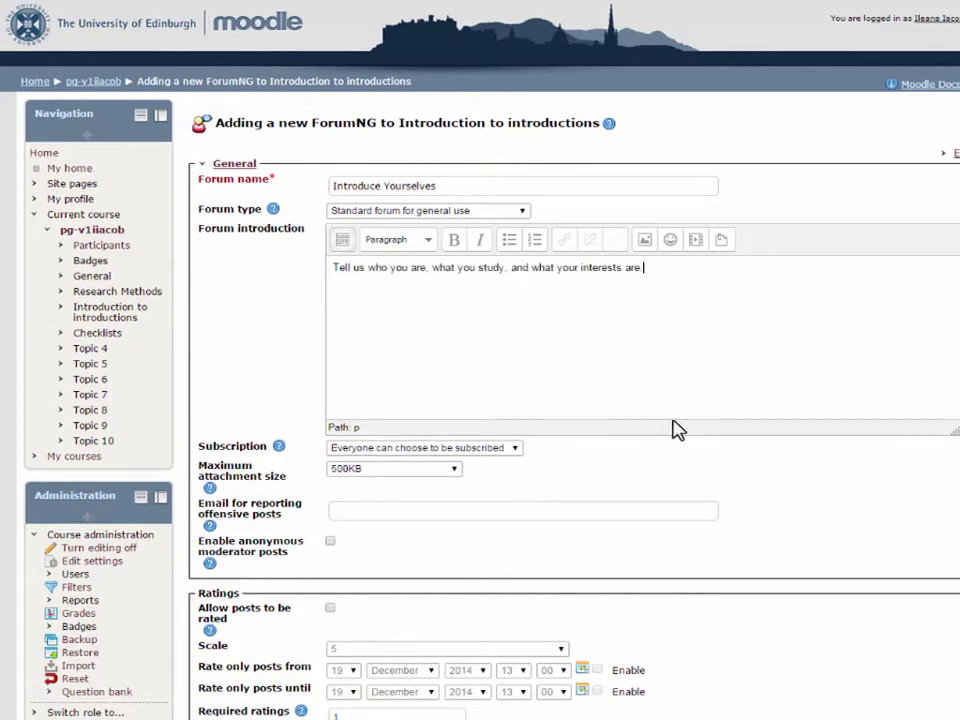
Start entering the staff e-mail address for reporting offensive posts.
scroll(696, 439, down, 3)
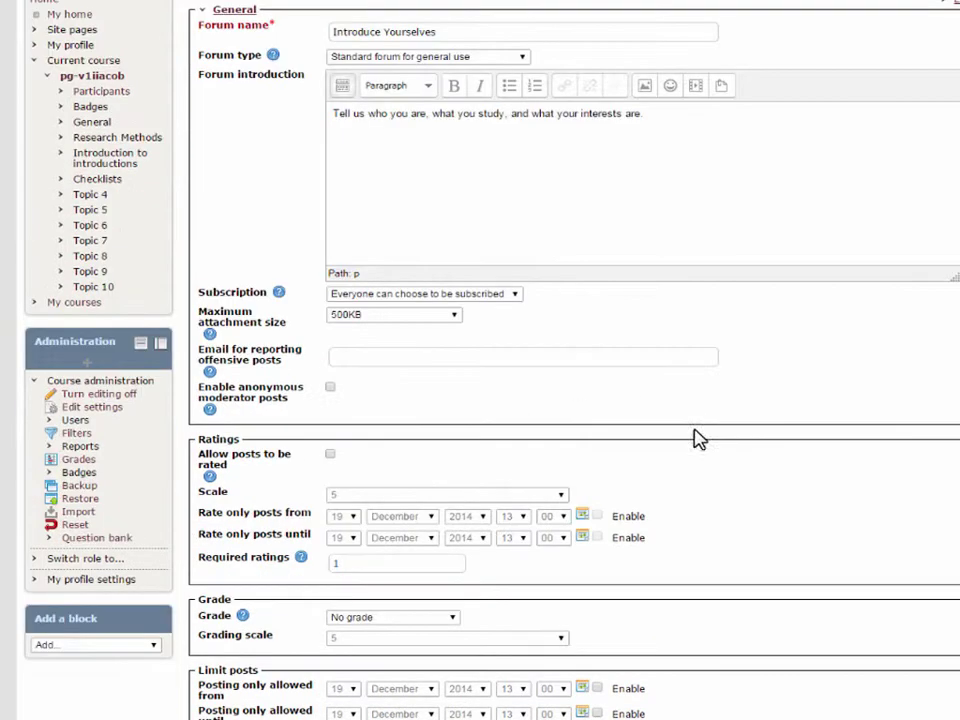
scroll(420, 362, down, 2)
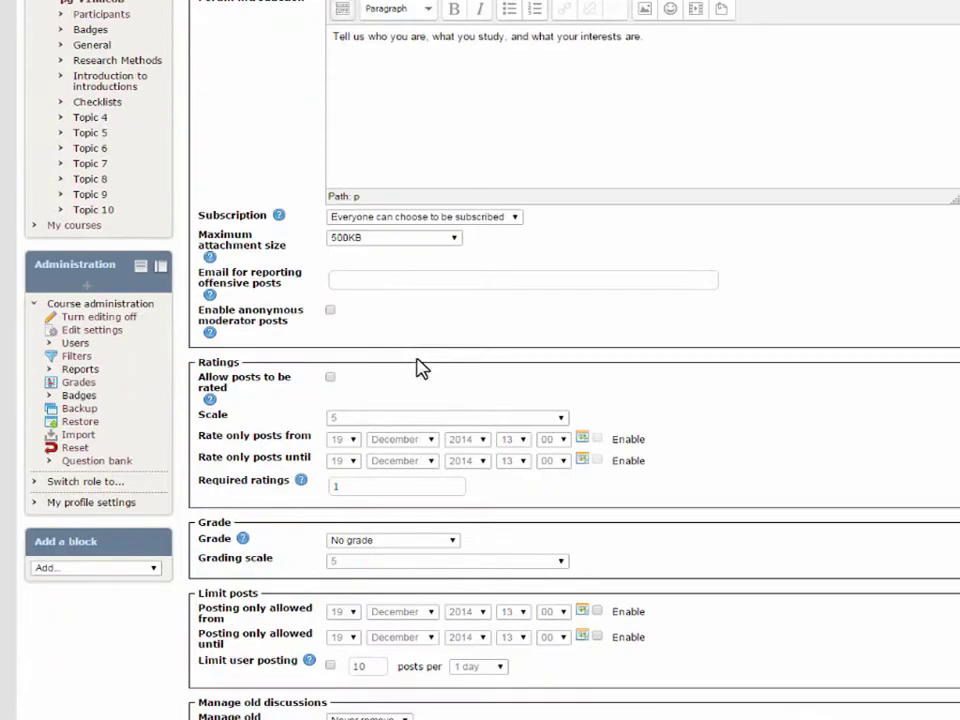
click(401, 283)
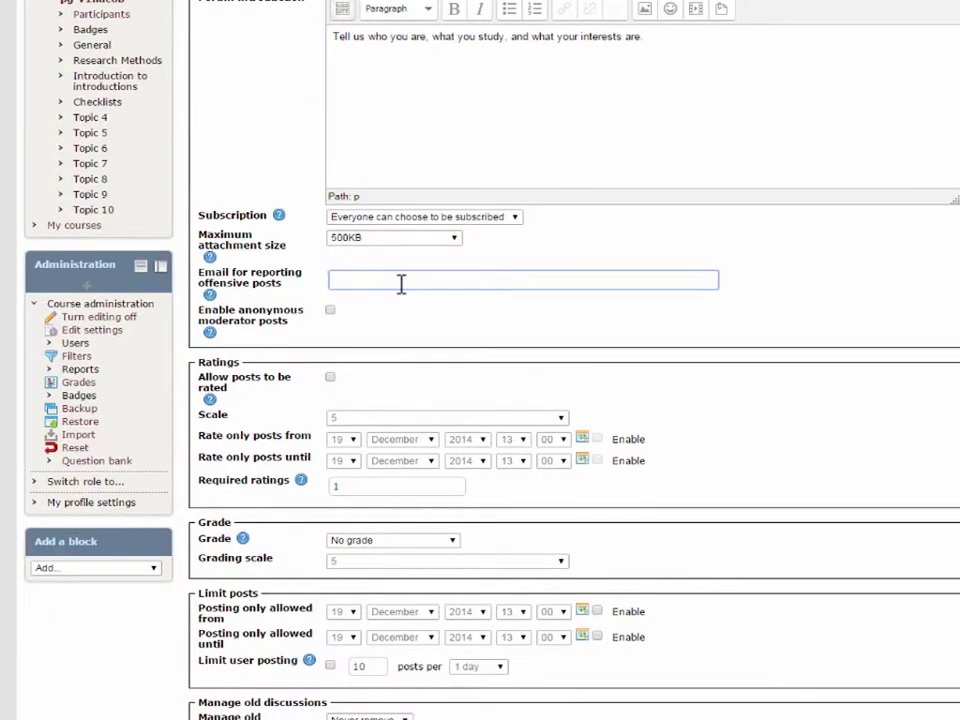
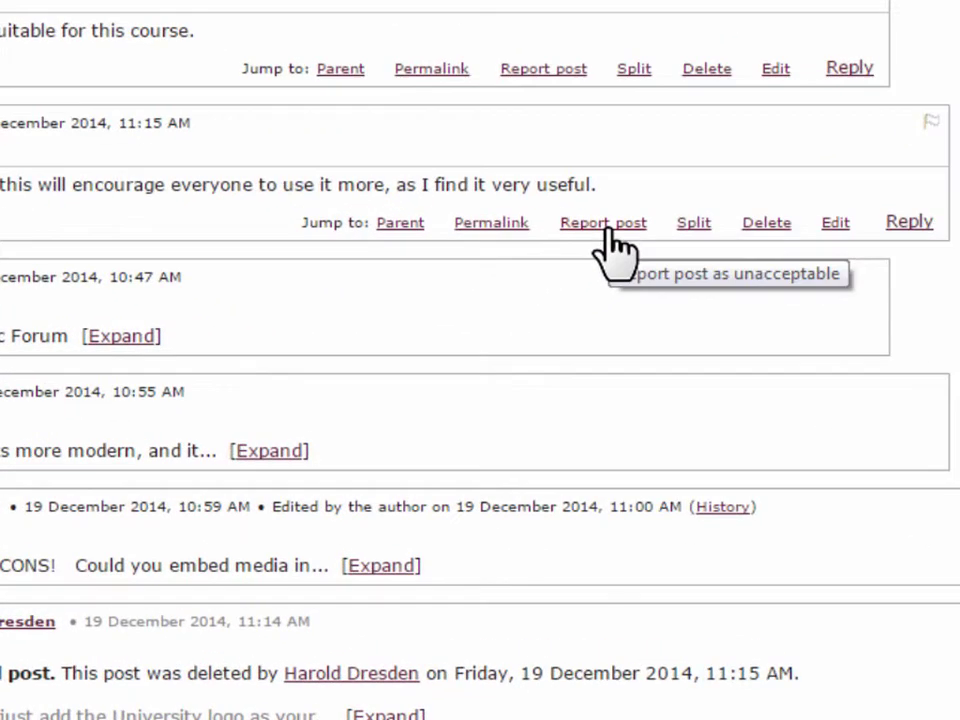
click(606, 226)
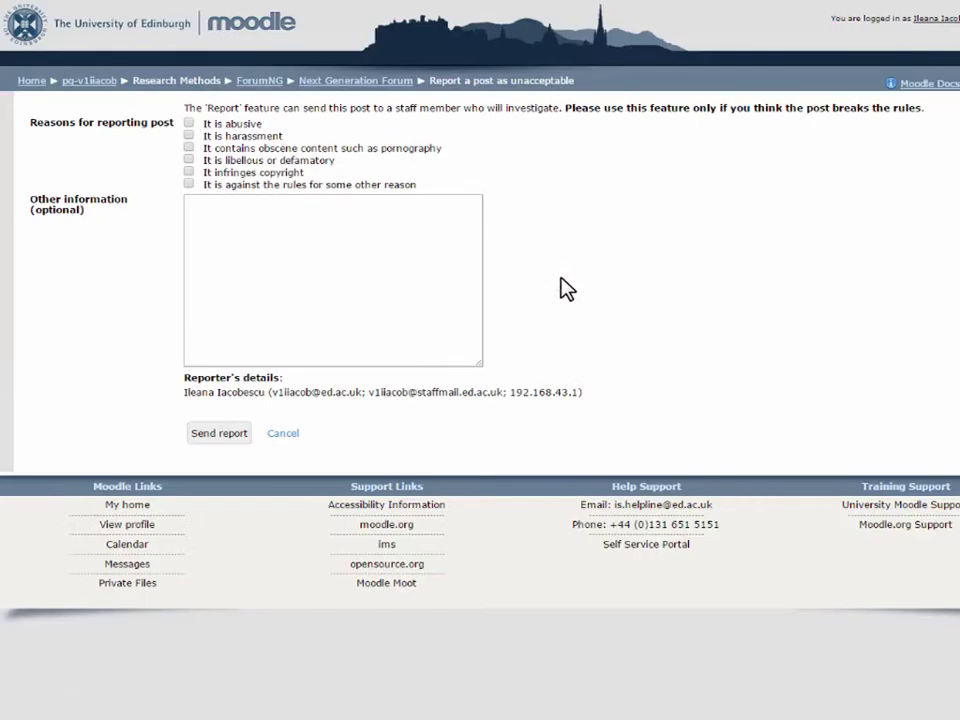
click(284, 436)
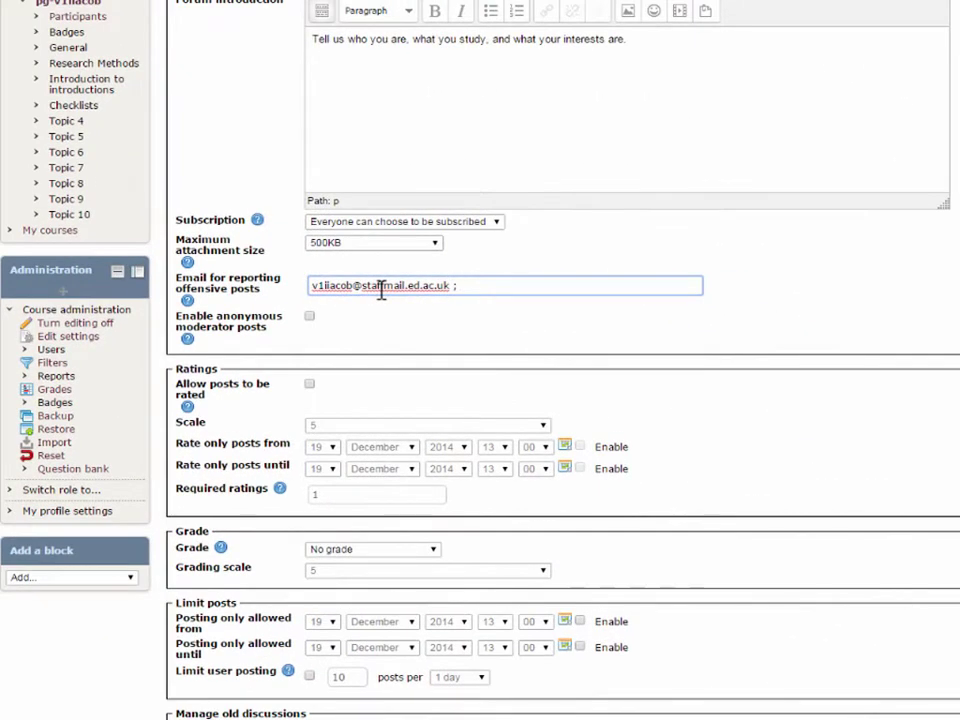
Add a student ID as a second, semicolon-separated reporting address and enable anonymous moderator posts.
text(s1147041;)
key(Left)
key(Left)
key(Left)
key(Left)
key(Left)
key(Left)
key(Left)
key(Left)
key(Left)
key(Left)
key(Left)
key(BackSpace)
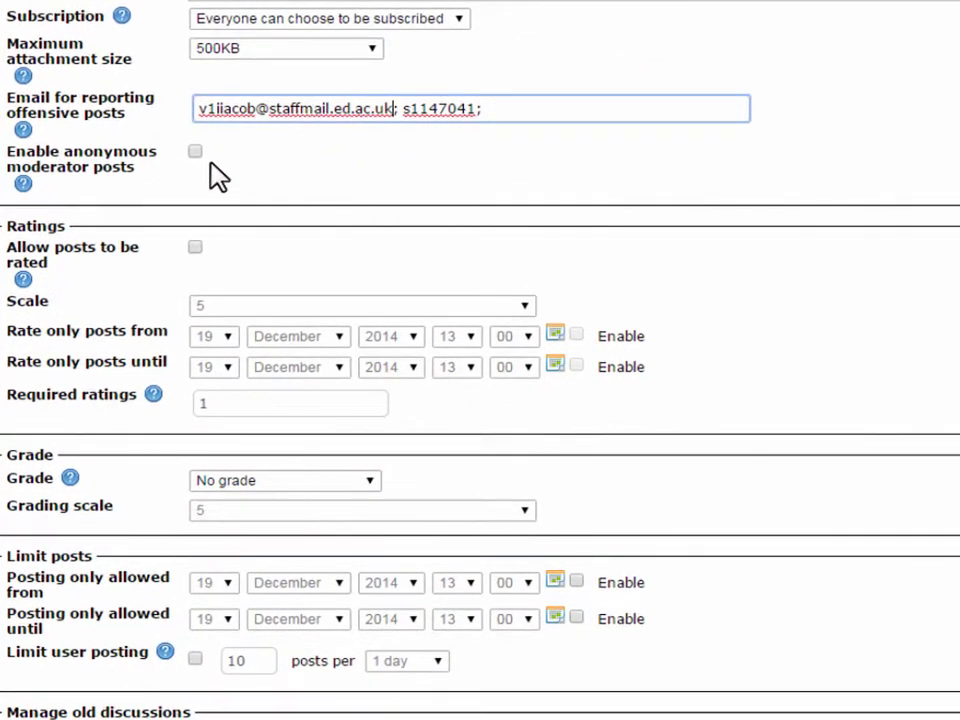
click(194, 151)
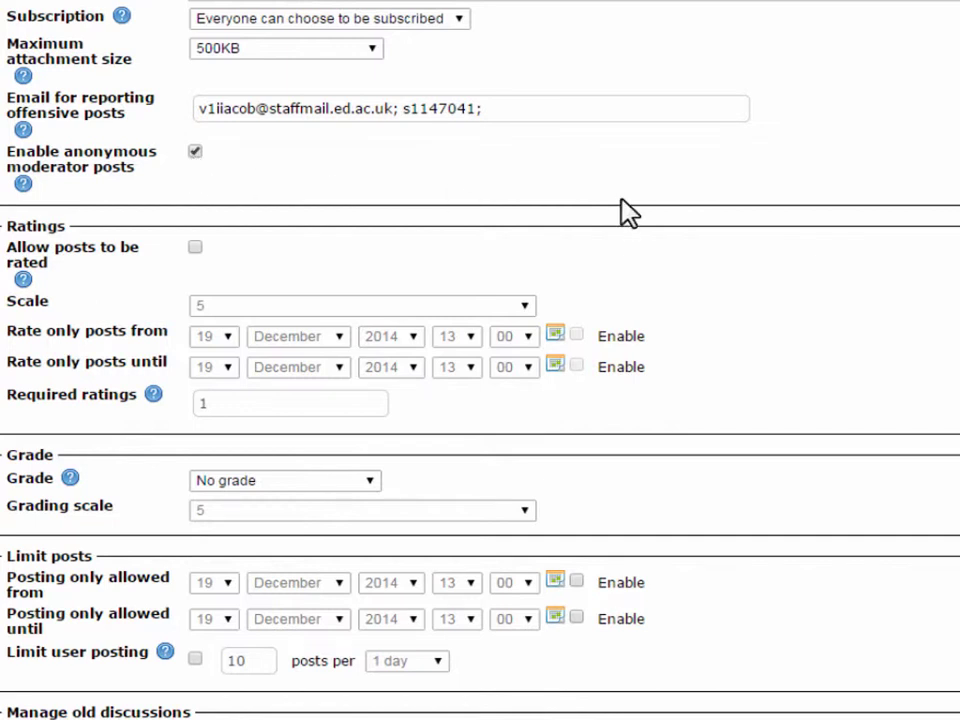
Allow posting only from 19 December 2015 until 19 December 2016.
scroll(730, 222, down, 5)
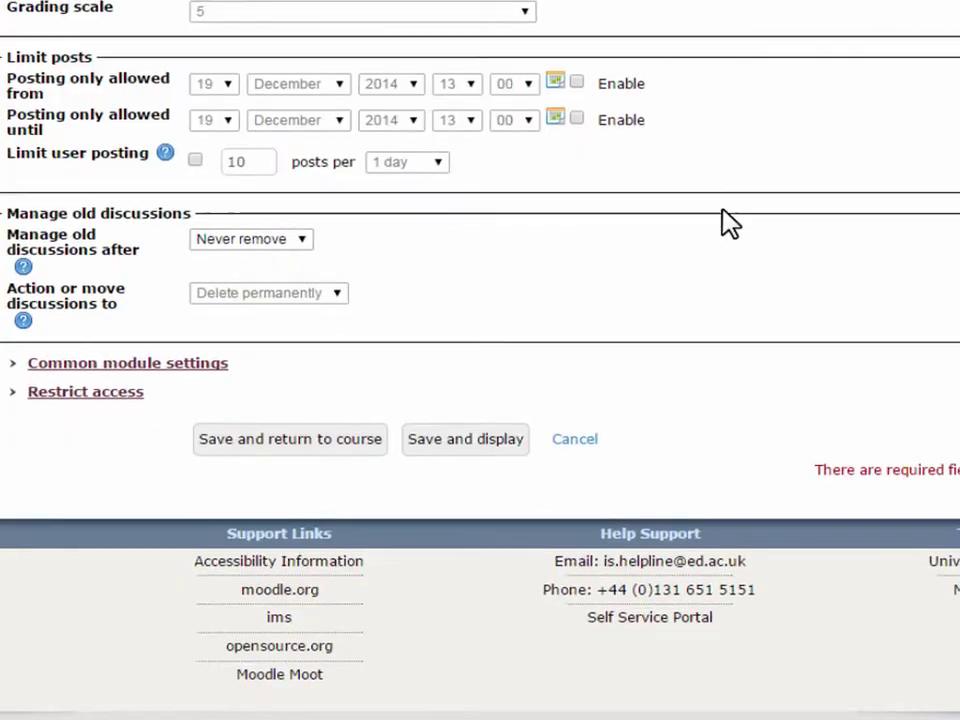
click(576, 83)
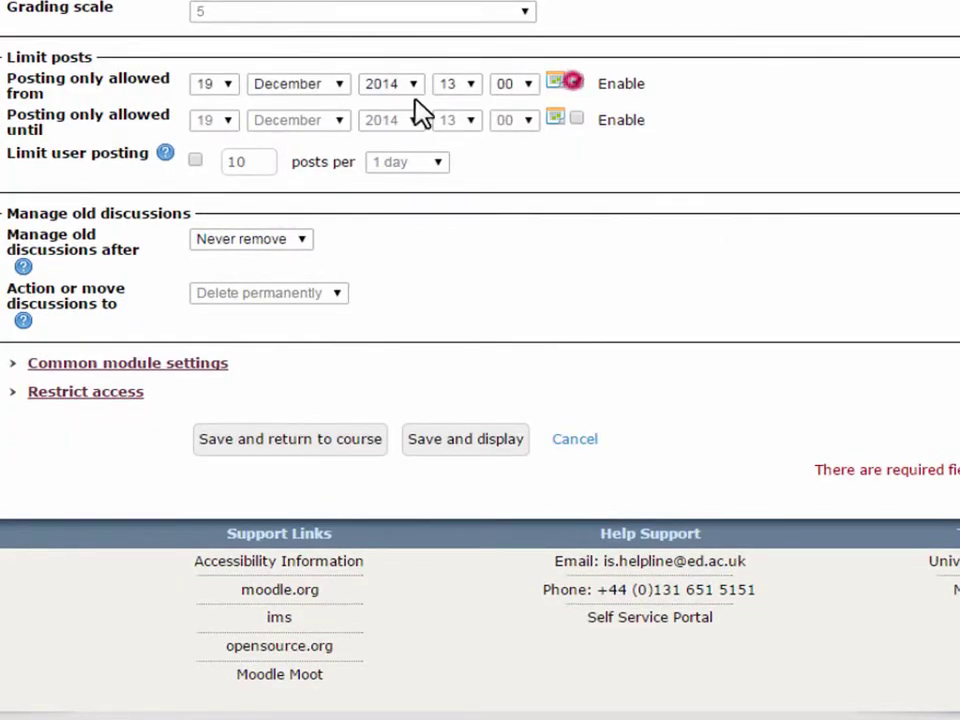
click(412, 83)
scroll(405, 385, down, 1)
click(400, 369)
click(576, 119)
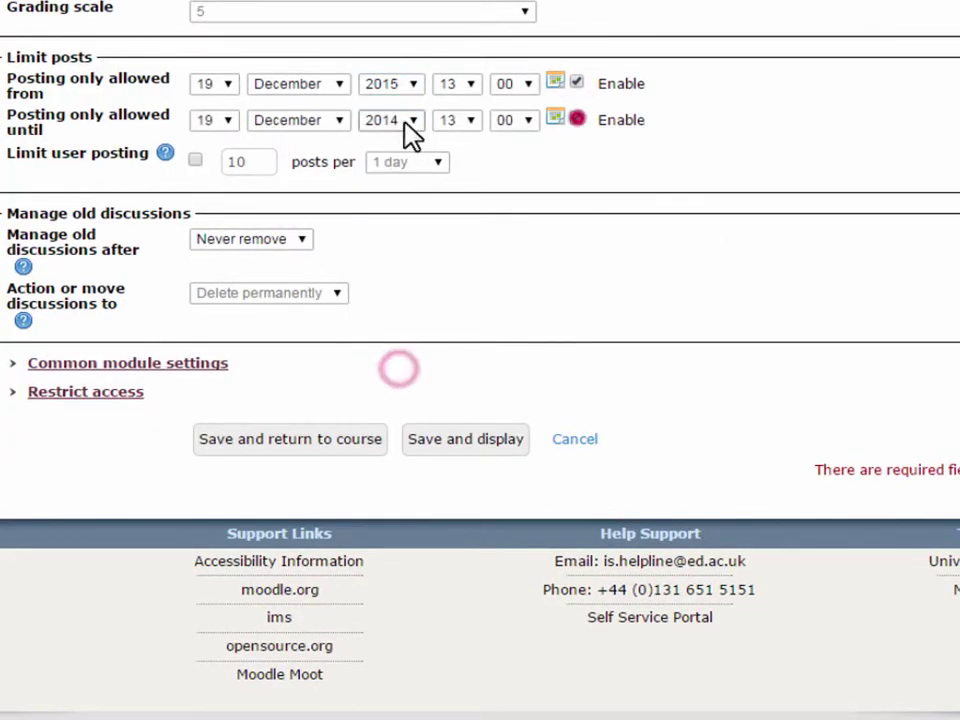
click(412, 119)
scroll(414, 428, down, 2)
click(395, 374)
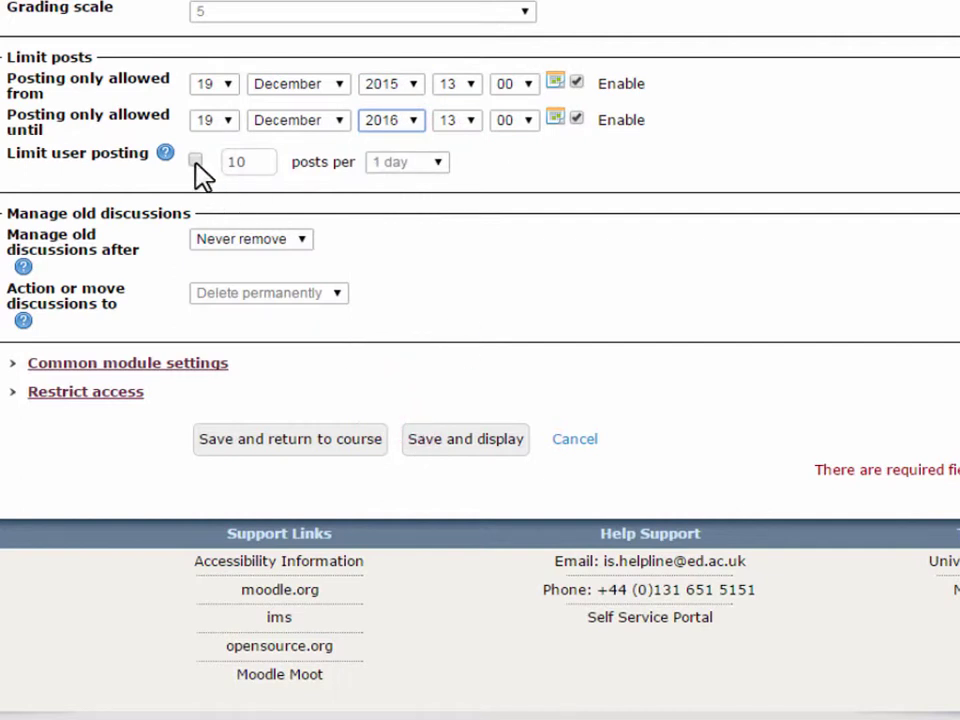
Limit each user to 10 posts per 1 day.
click(195, 161)
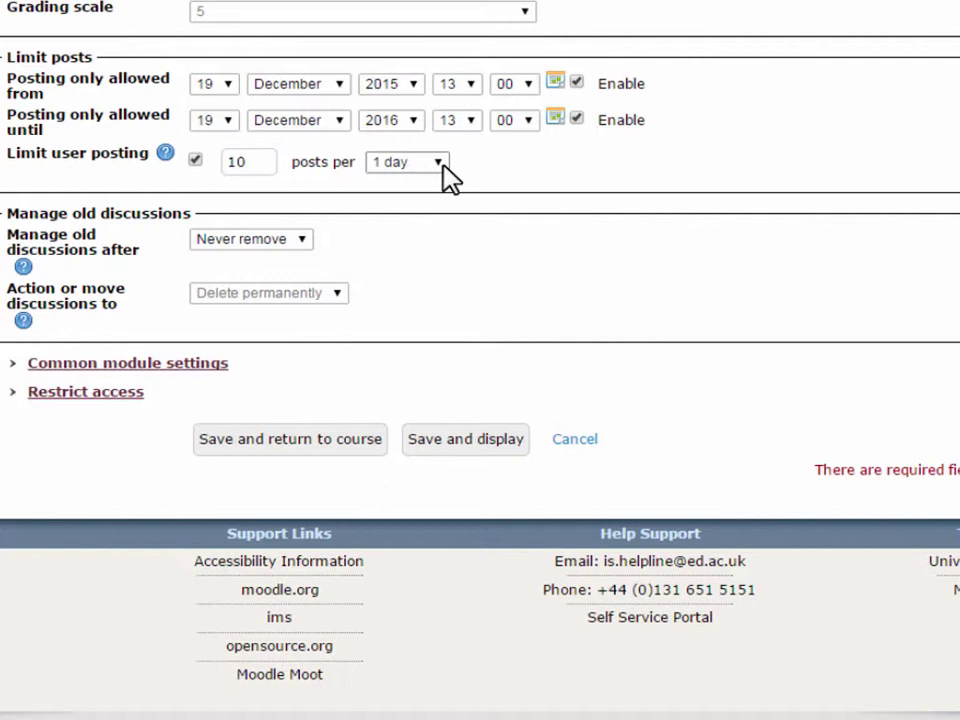
click(439, 162)
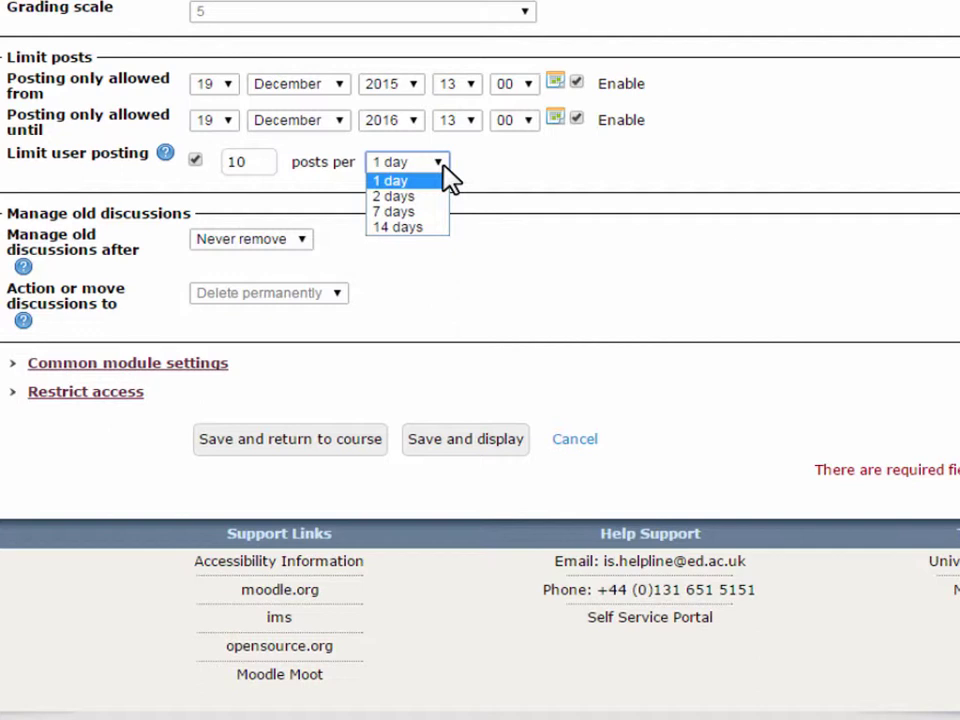
click(441, 163)
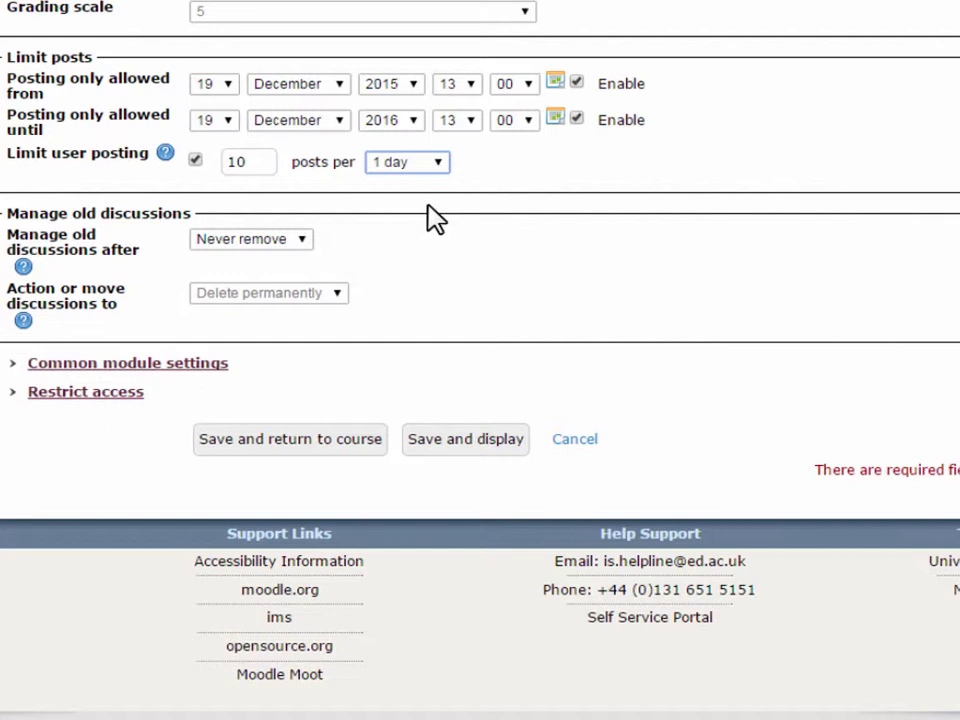
Set the forum to manage old discussions once they are 24 months old.
click(303, 240)
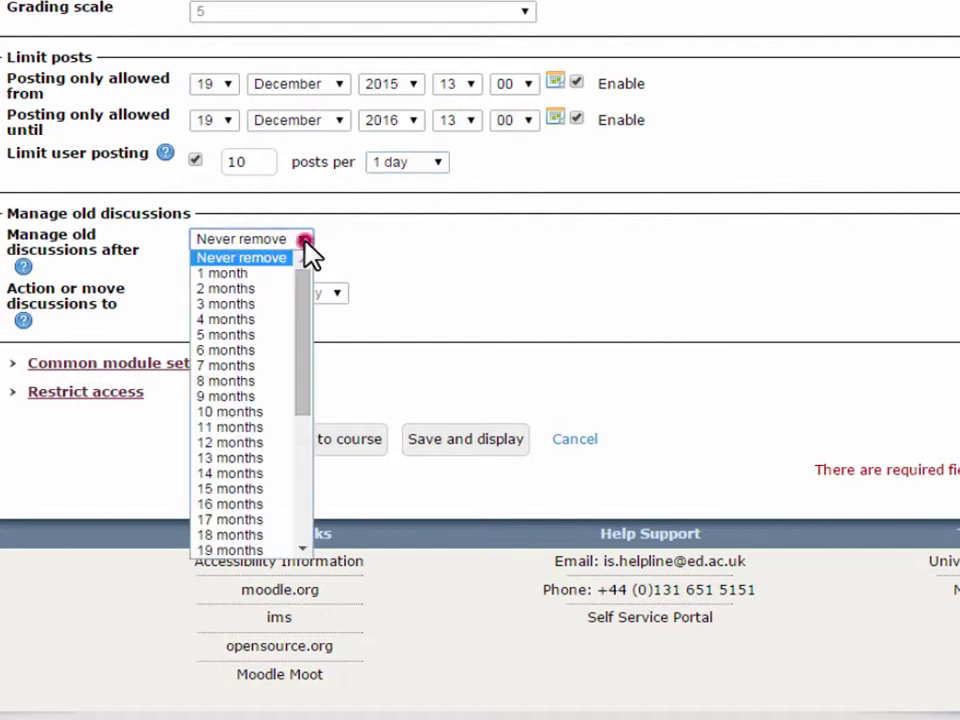
drag(305, 279, 306, 369)
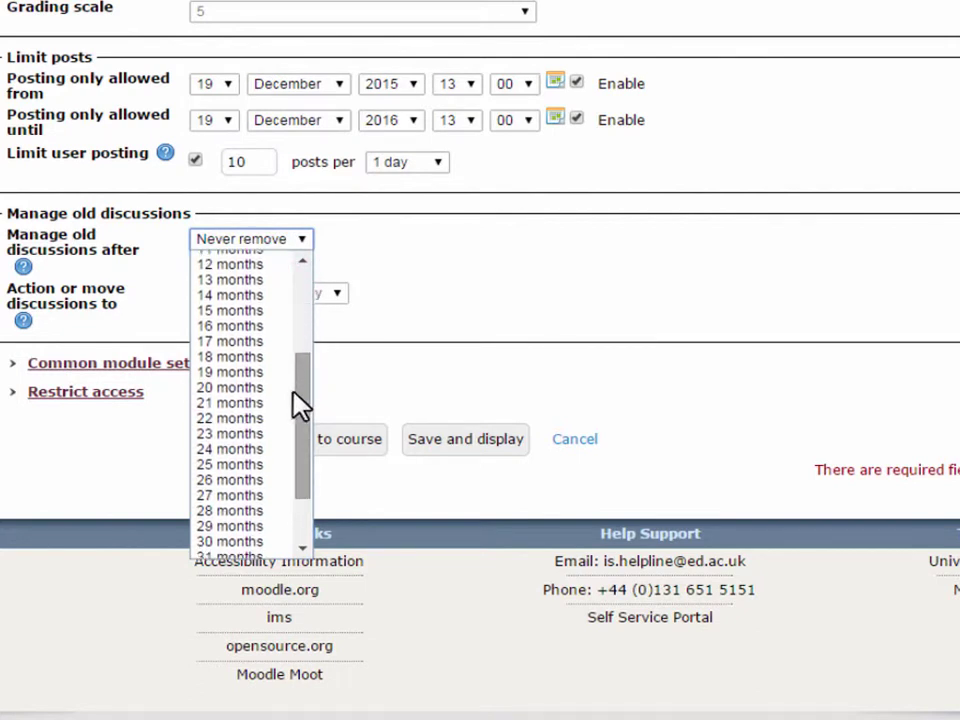
click(261, 452)
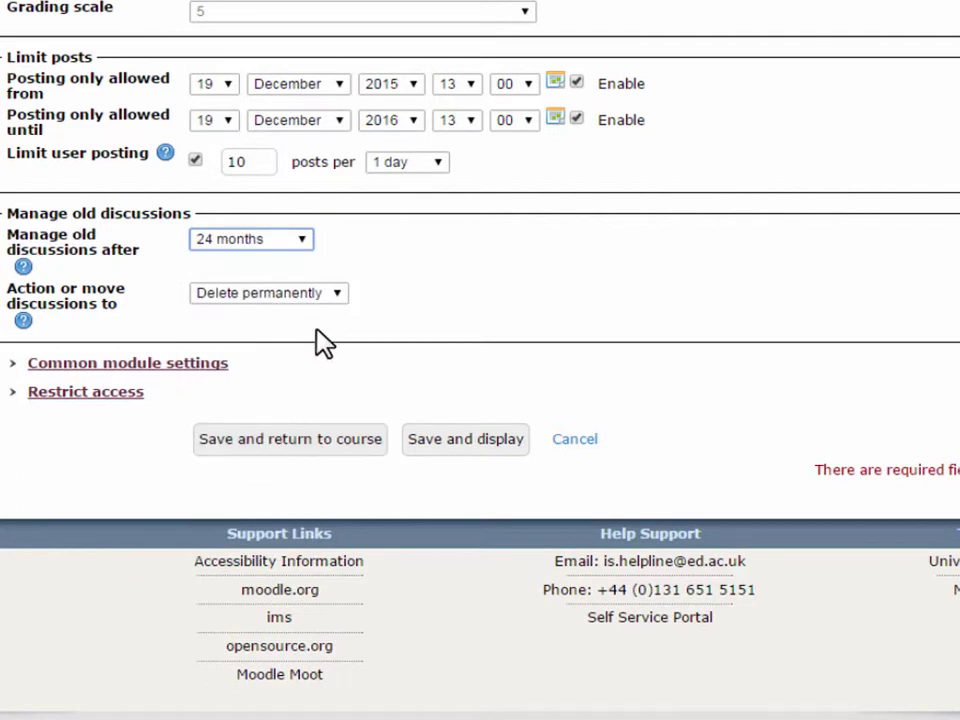
click(338, 293)
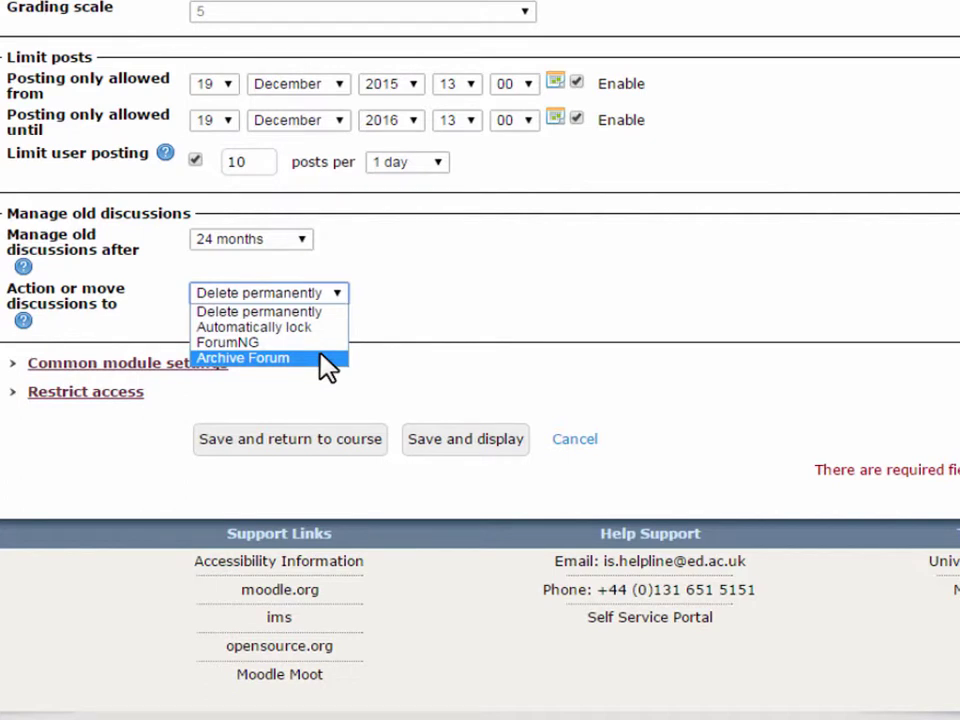
Move old discussions to Archive Forum and save the ForumNG settings.
click(321, 357)
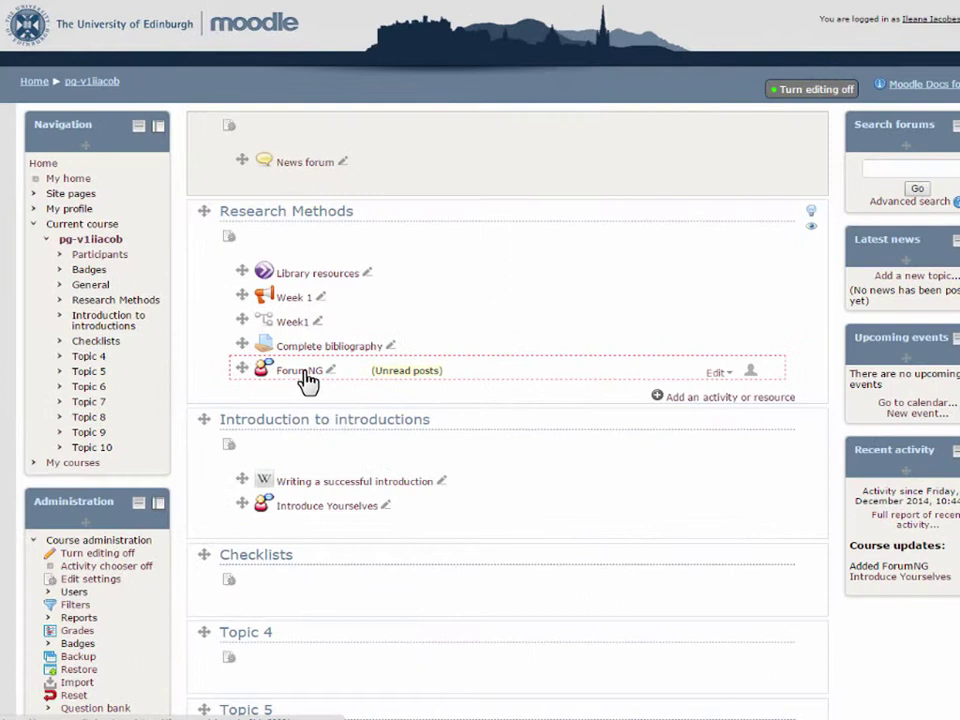
click(300, 371)
click(267, 160)
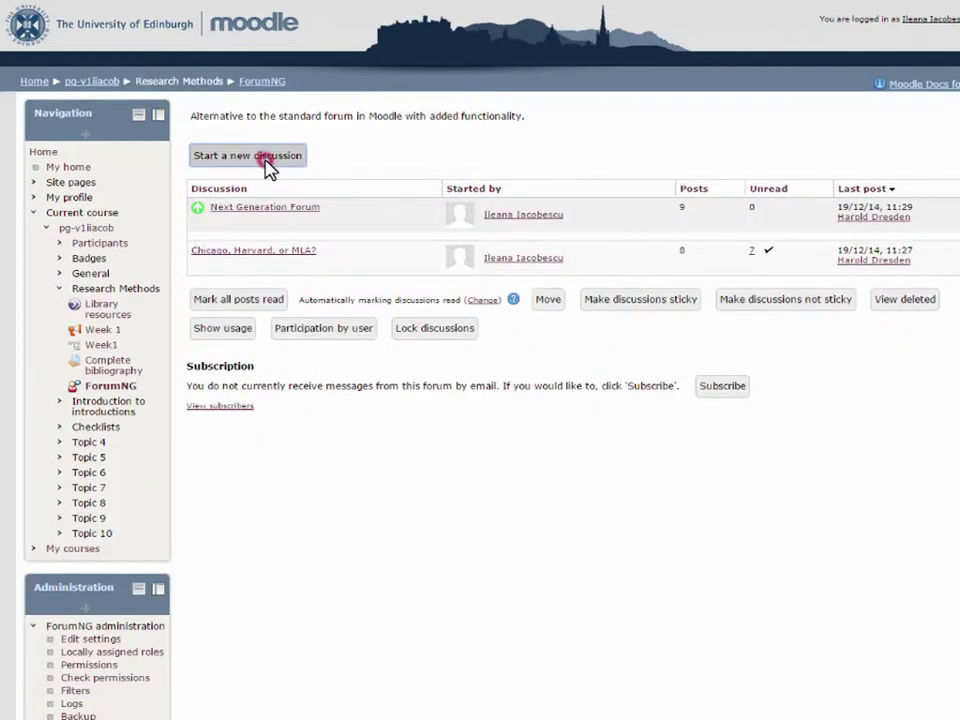
Draft an 'Online resources' discussion on accessing journals and citing websites, posted as moderator with name hidden.
click(348, 125)
text(Online resources)
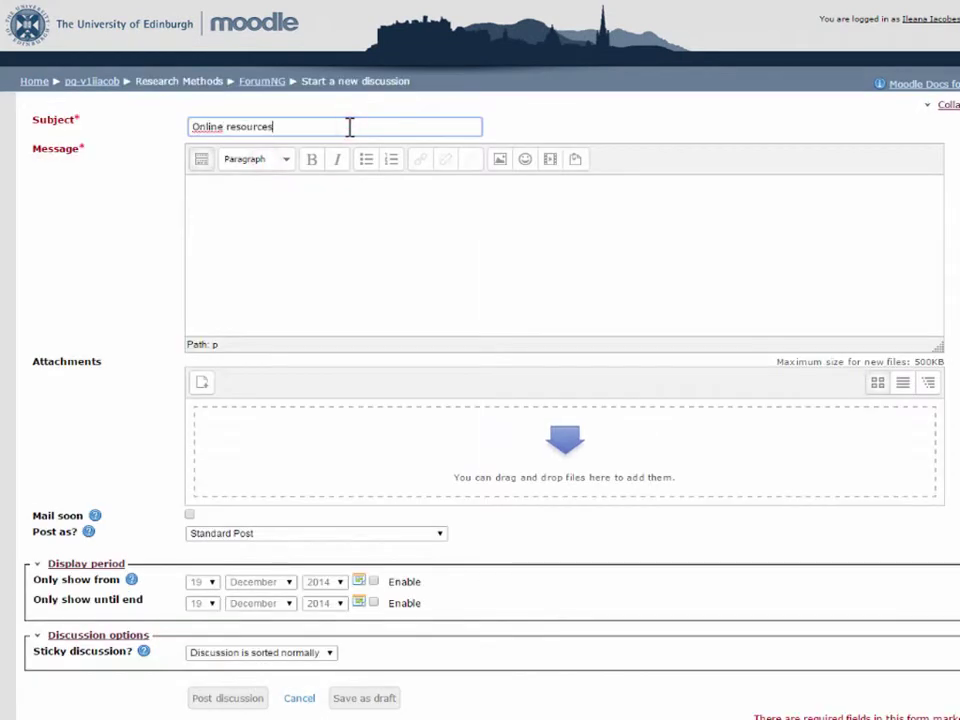
click(337, 194)
text(How to access onli)
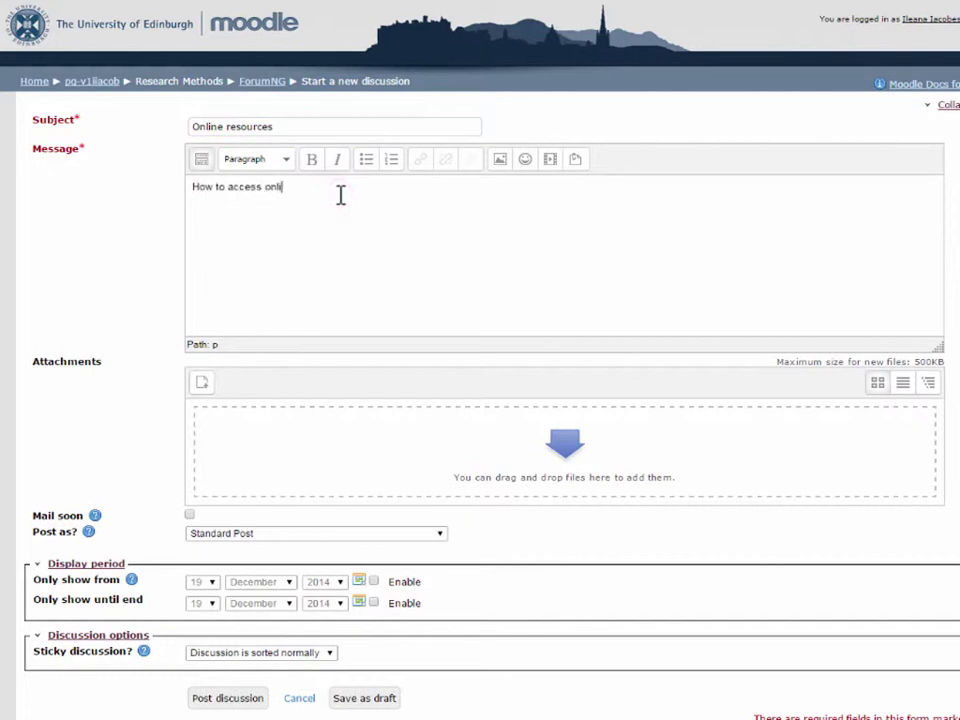
text(ne academic journals, how to cite websites and blogs, and other)
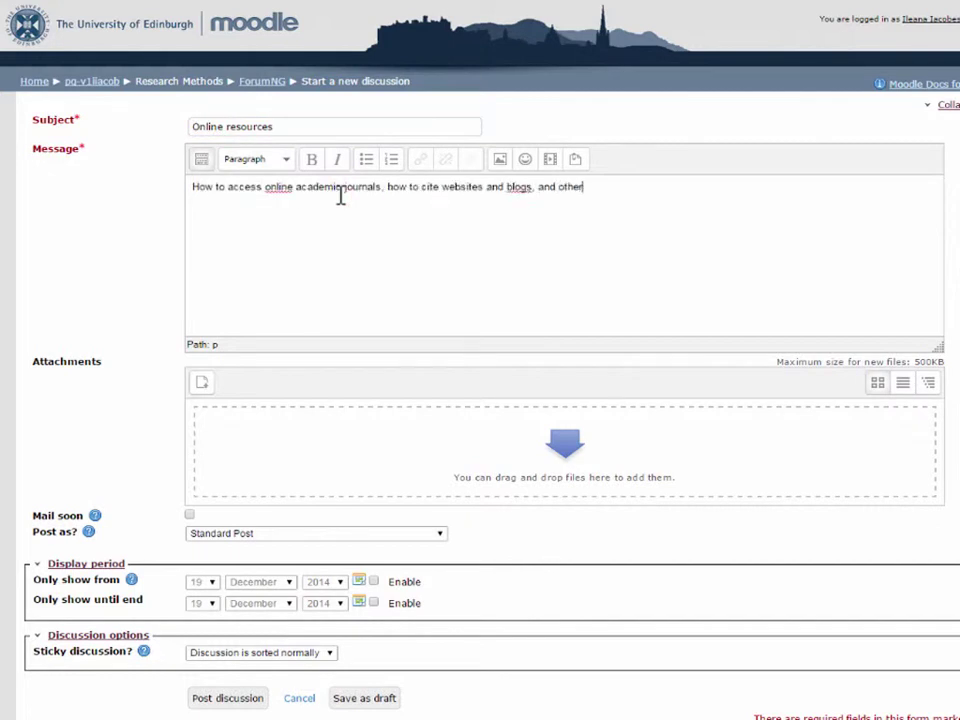
text( examples of using online material)
scroll(340, 195, down, 1)
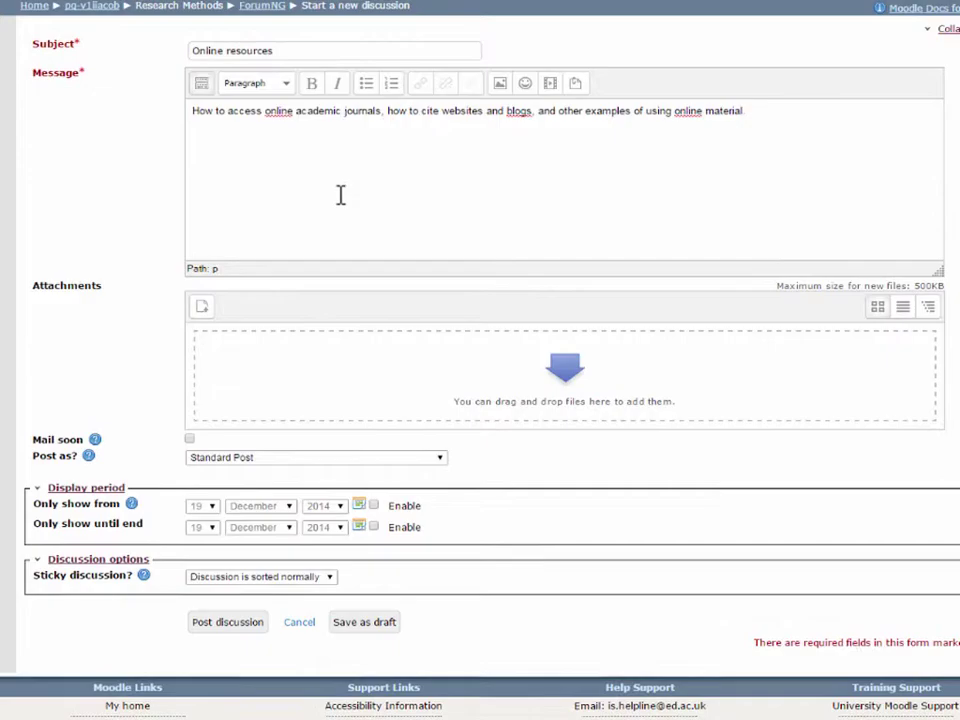
scroll(302, 236, down, 2)
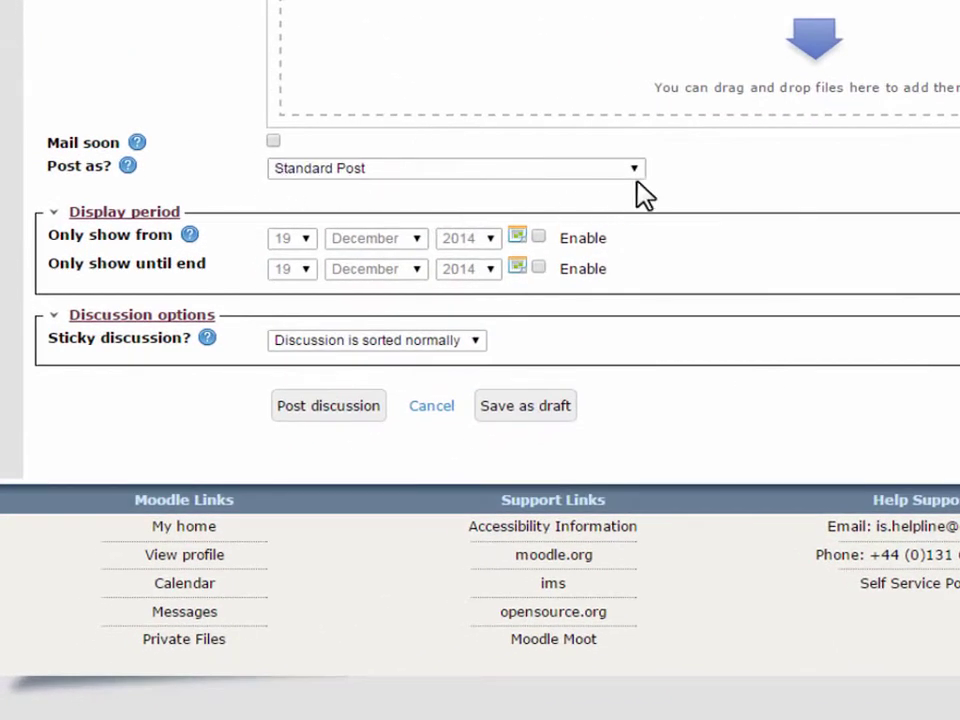
click(635, 170)
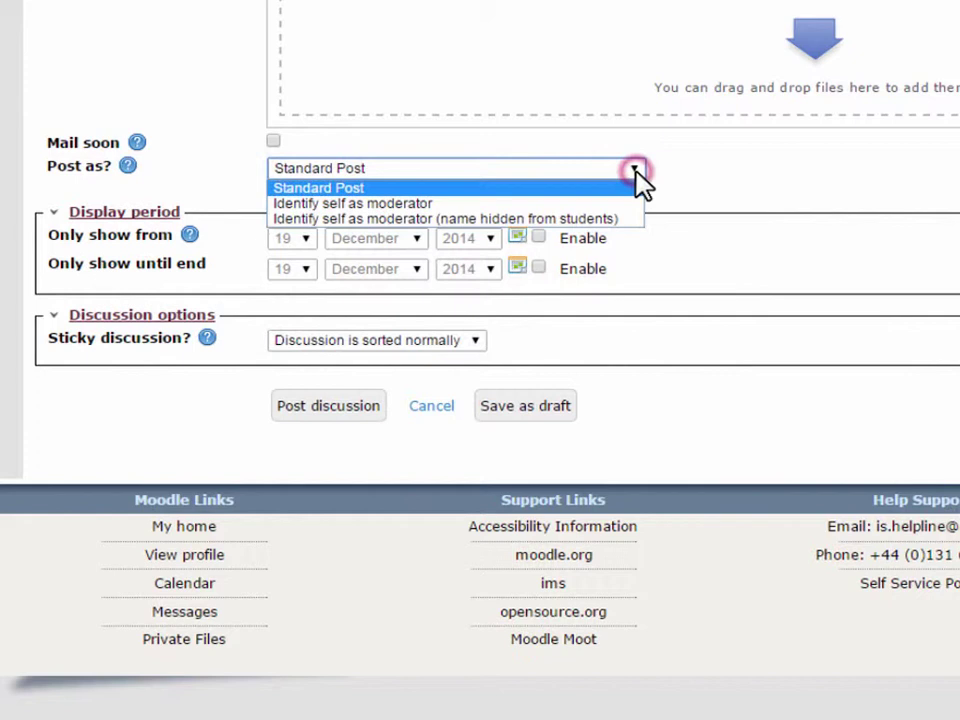
click(632, 220)
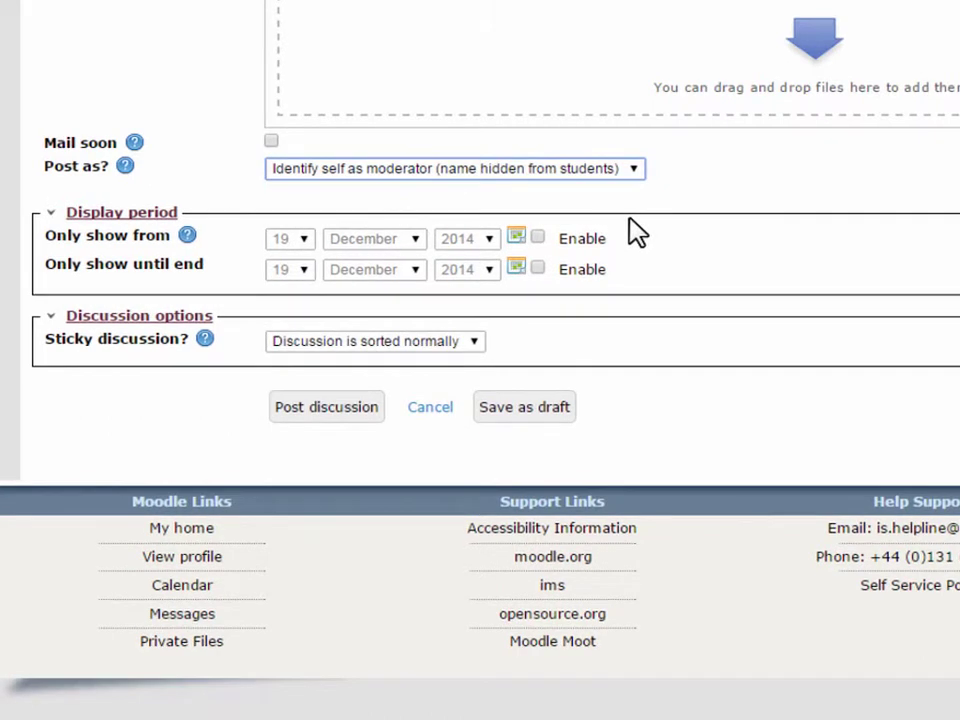
Set the discussion to display from 19 December 2016 until 19 December 2032.
click(537, 237)
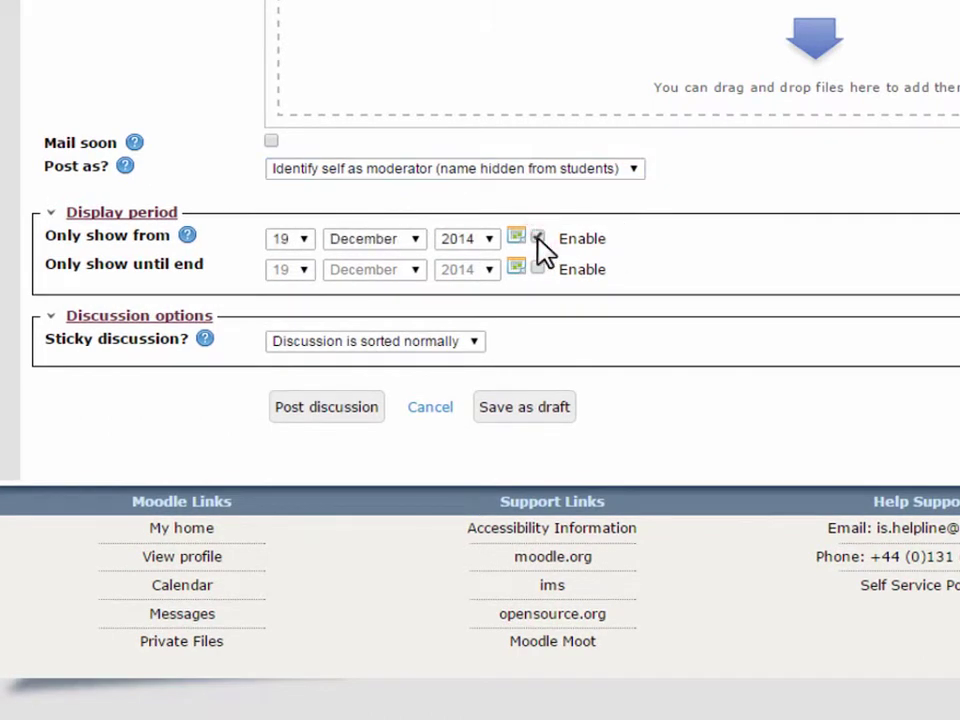
click(489, 239)
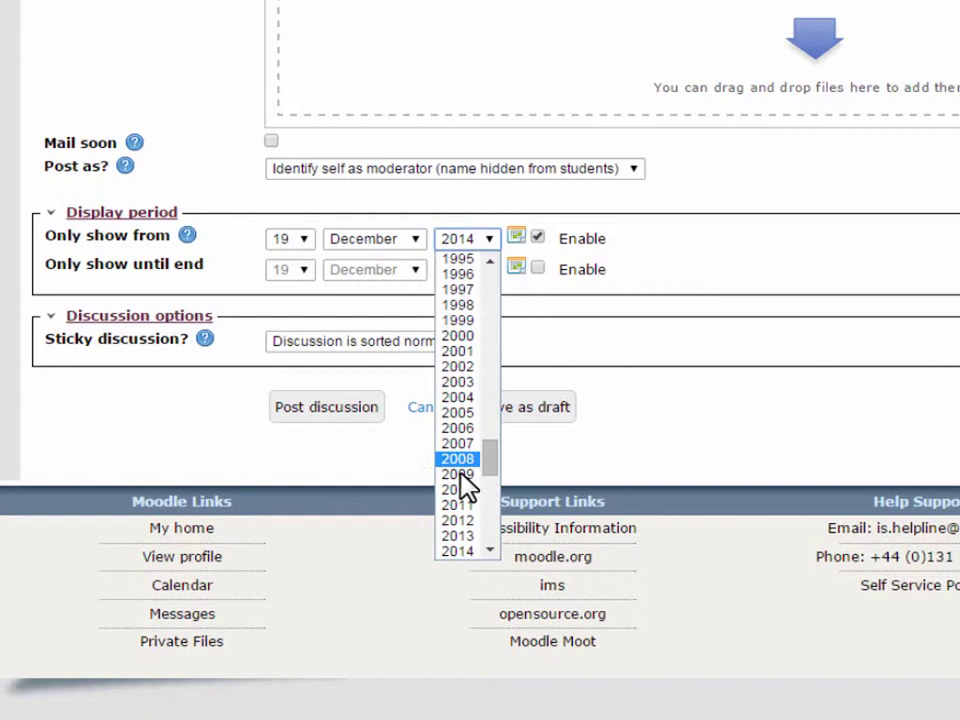
scroll(465, 490, down, 5)
click(474, 360)
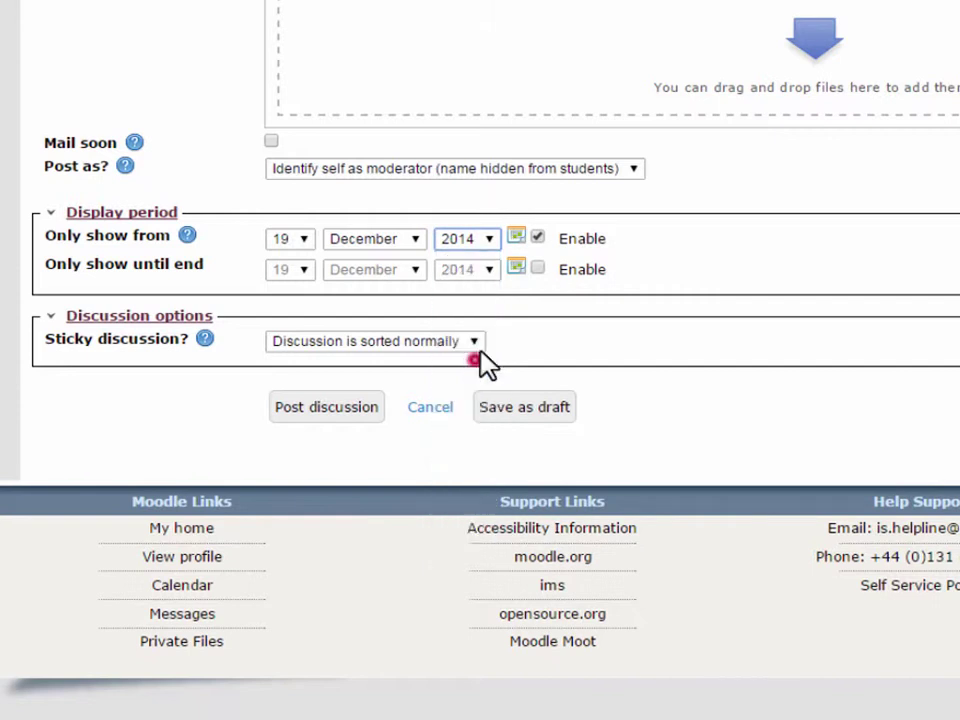
click(537, 268)
click(489, 270)
scroll(481, 420, down, 10)
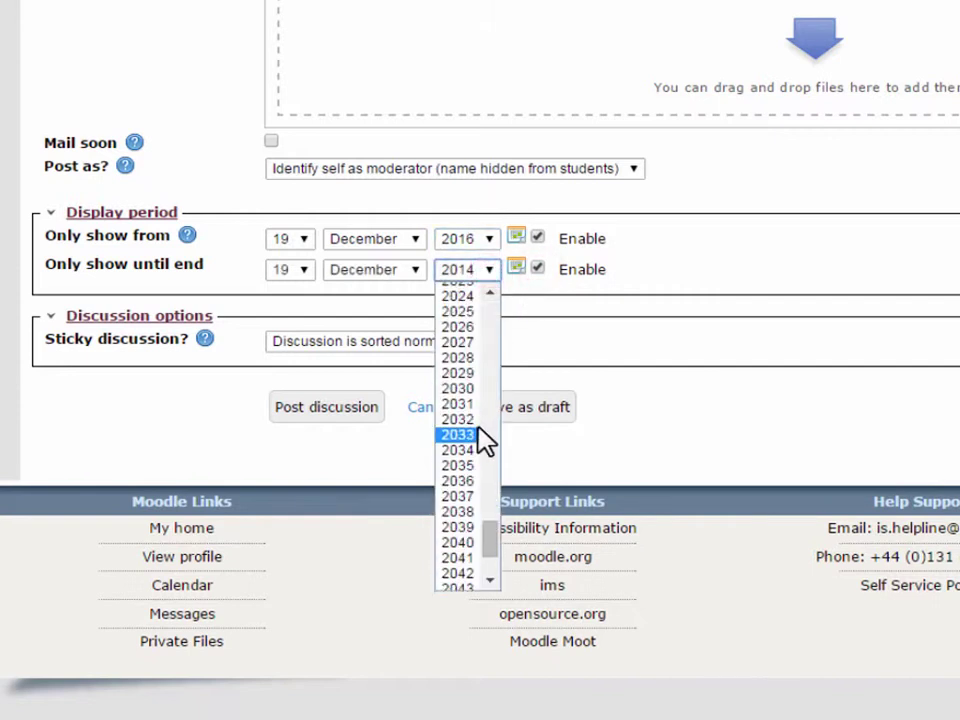
click(478, 419)
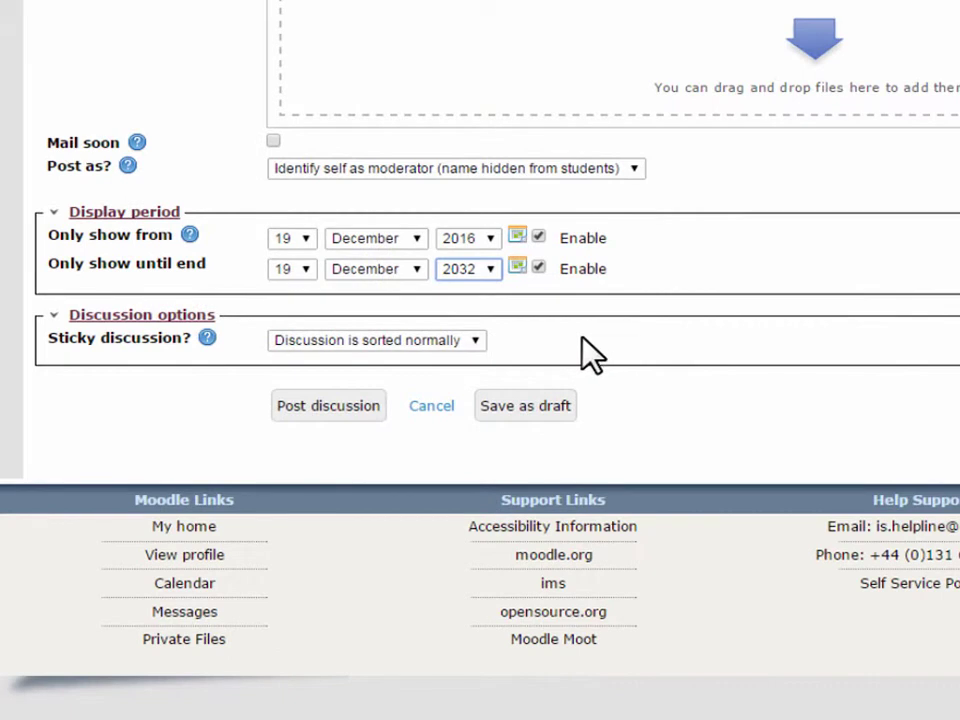
click(475, 341)
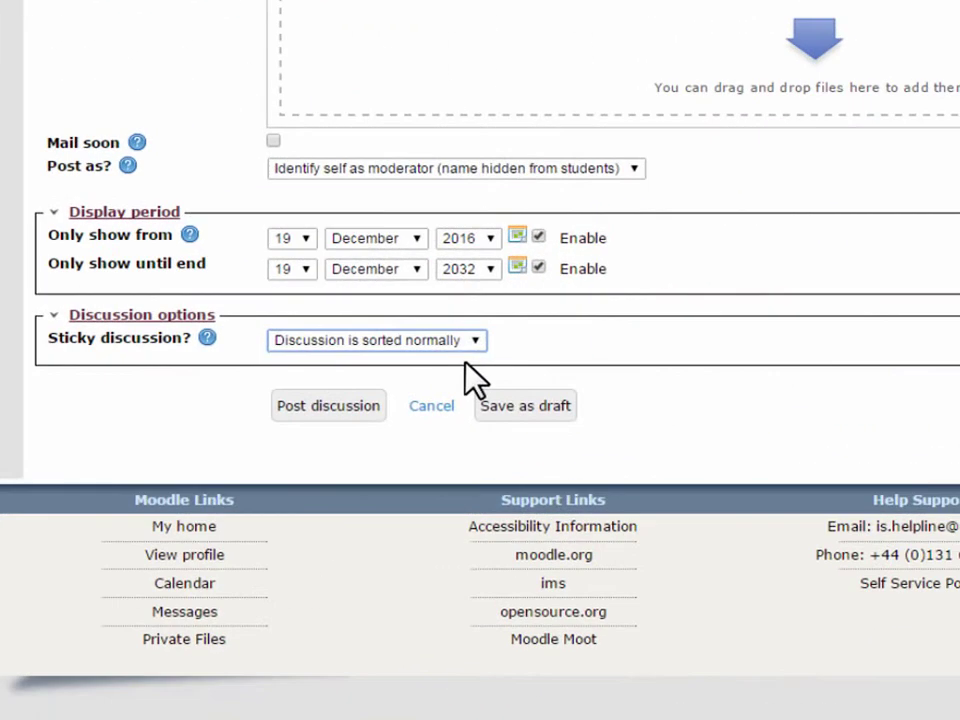
Save the draft, reopen it, change the message's last word to 'resources', and post the discussion.
click(558, 404)
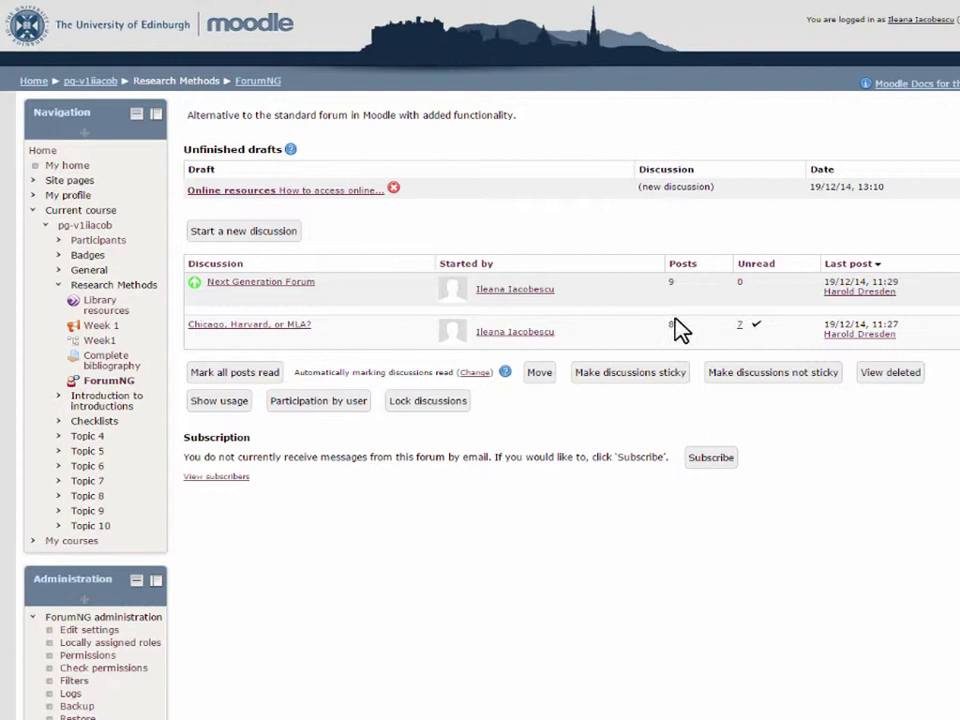
click(353, 193)
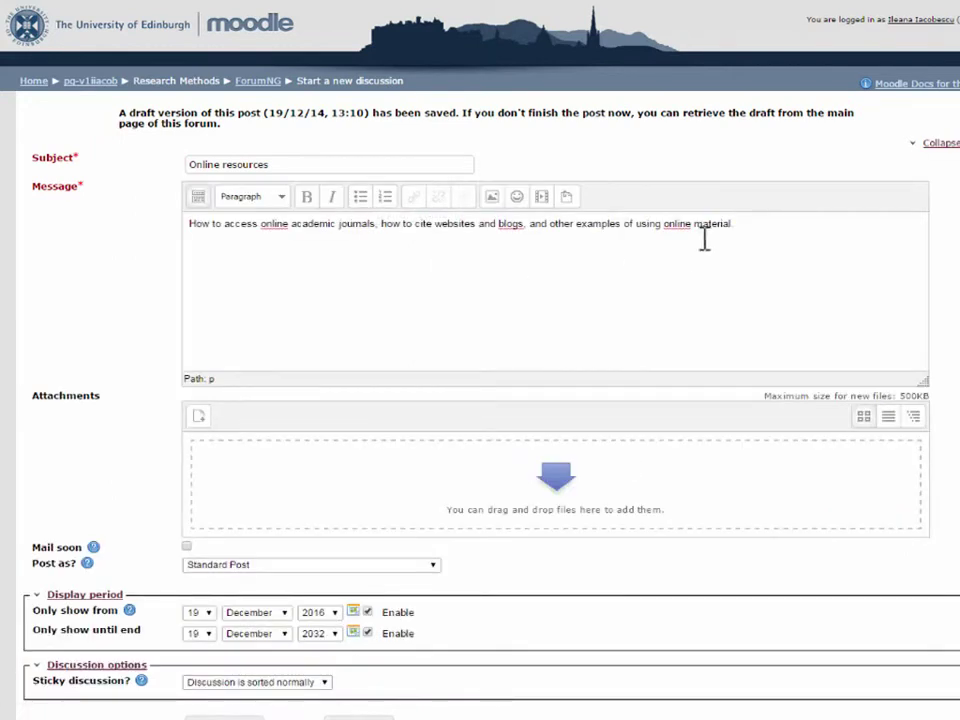
drag(702, 232, 733, 232)
text(resources)
scroll(503, 435, down, 3)
click(232, 502)
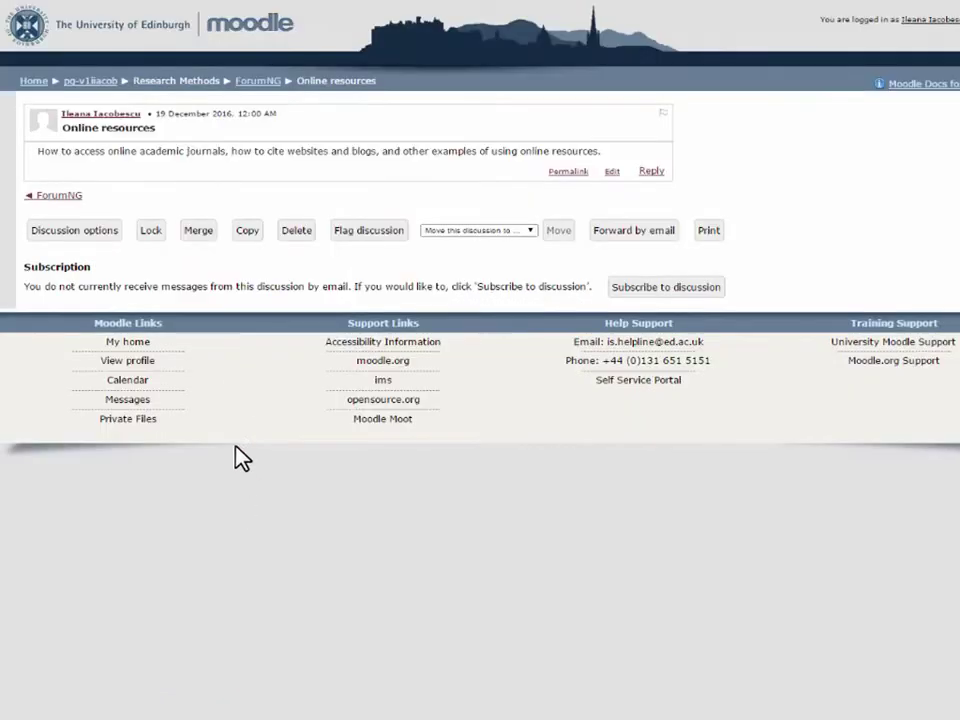
Make only the Chicago, Harvard, or MLA? discussion sticky via Selected discussions, then open it.
click(70, 196)
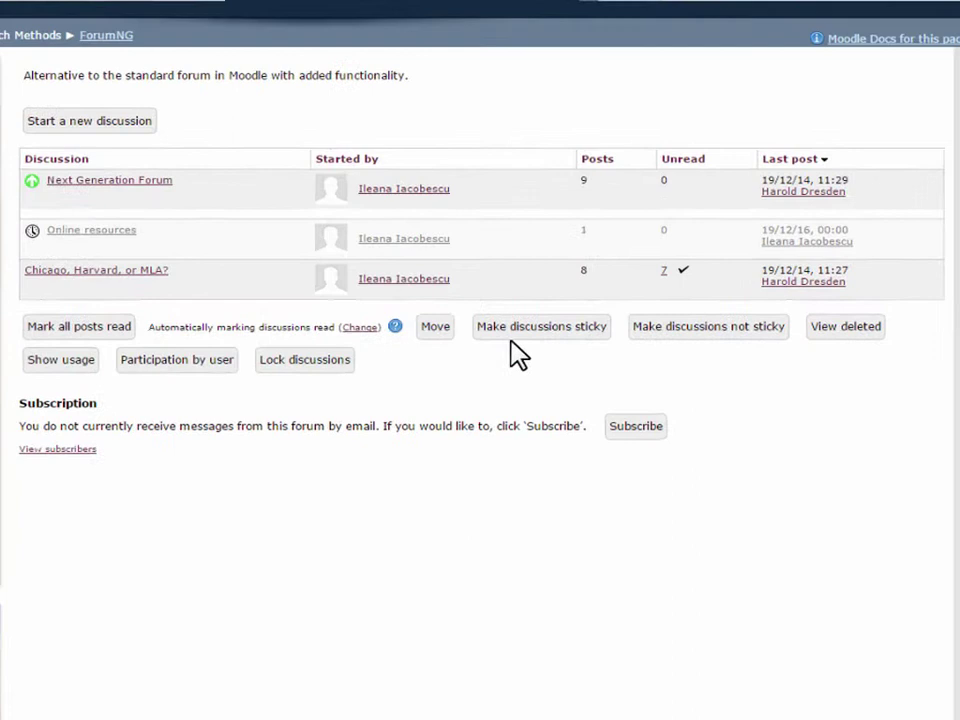
click(512, 346)
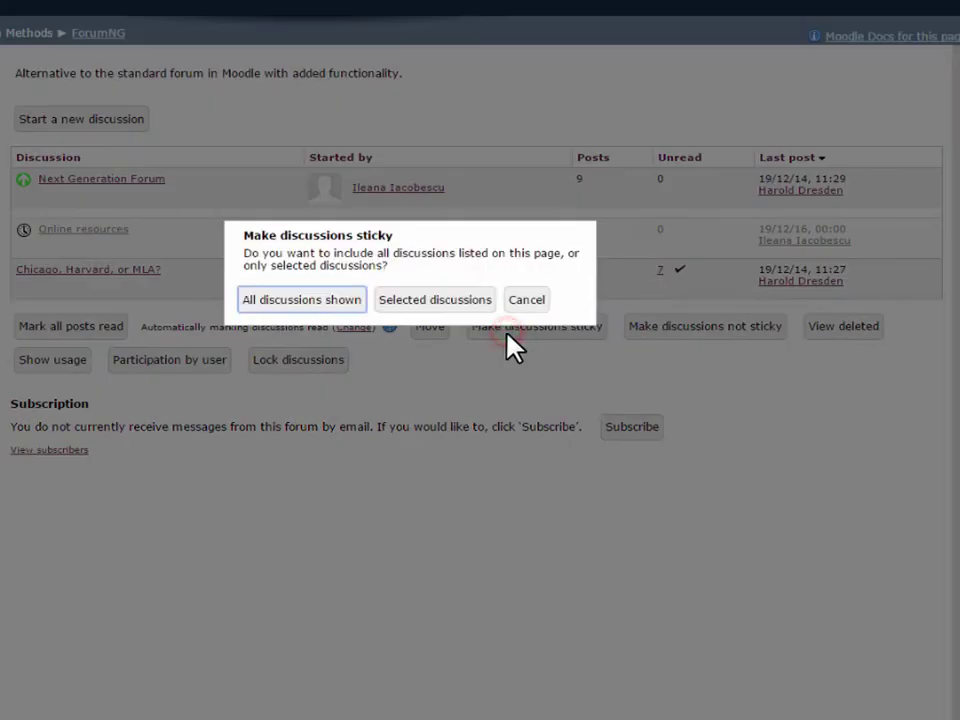
click(429, 302)
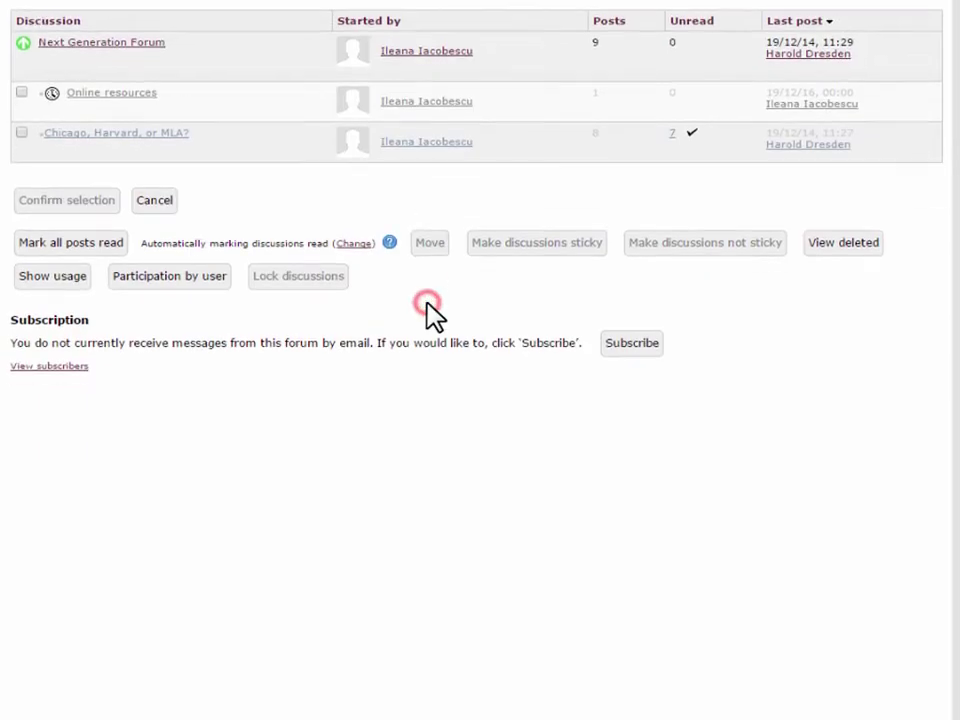
click(21, 134)
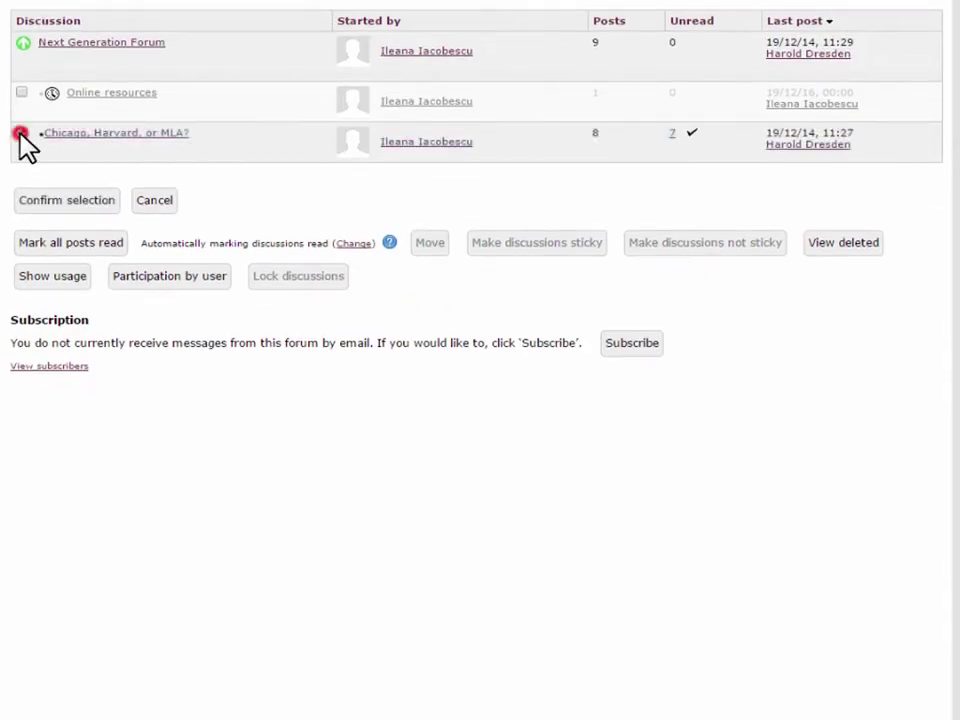
click(57, 200)
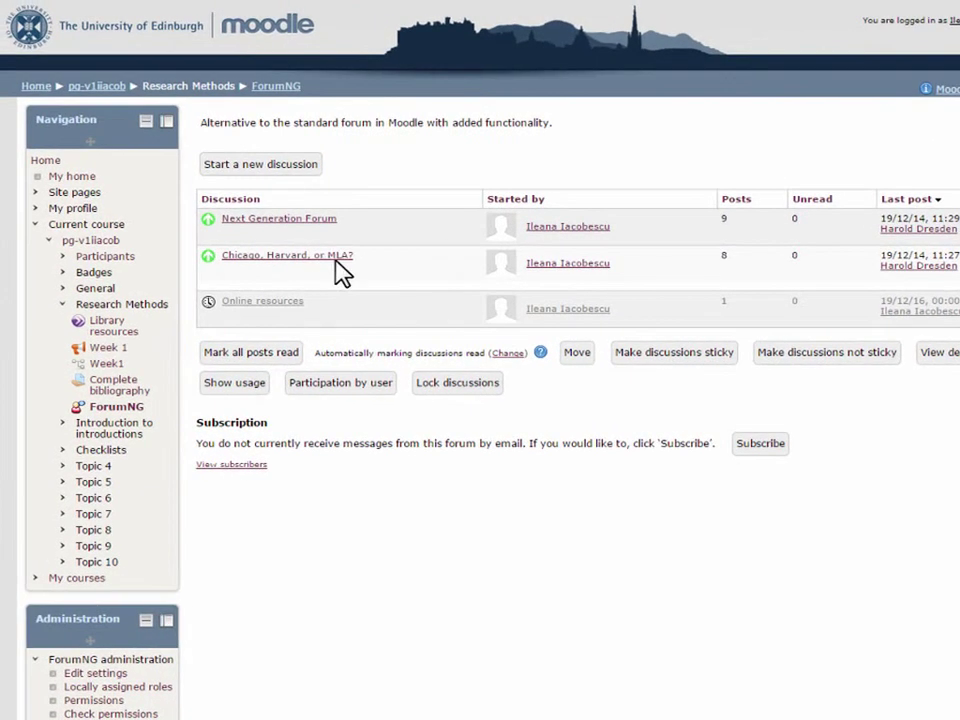
click(193, 227)
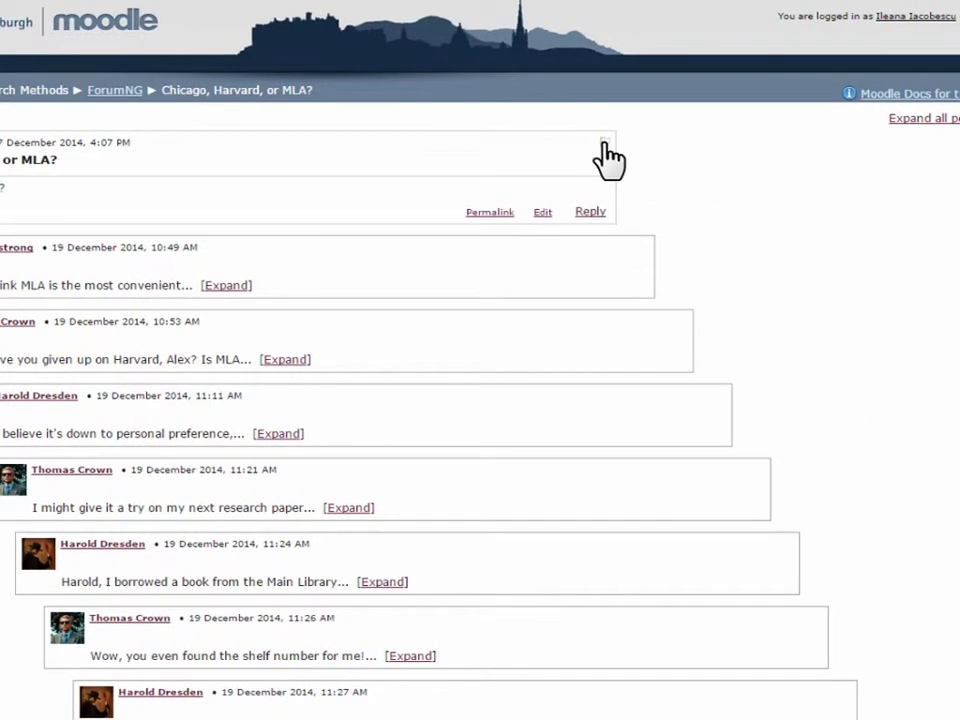
Flag the opening question and the expanded 11:24 library-book reply, then return to ForumNG.
click(605, 142)
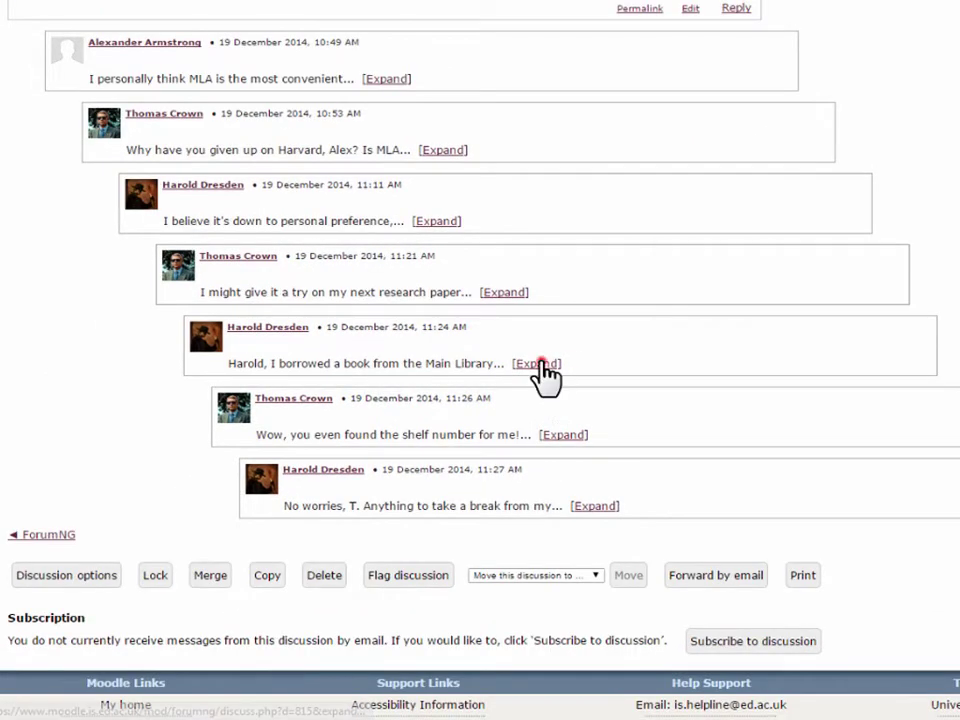
click(537, 450)
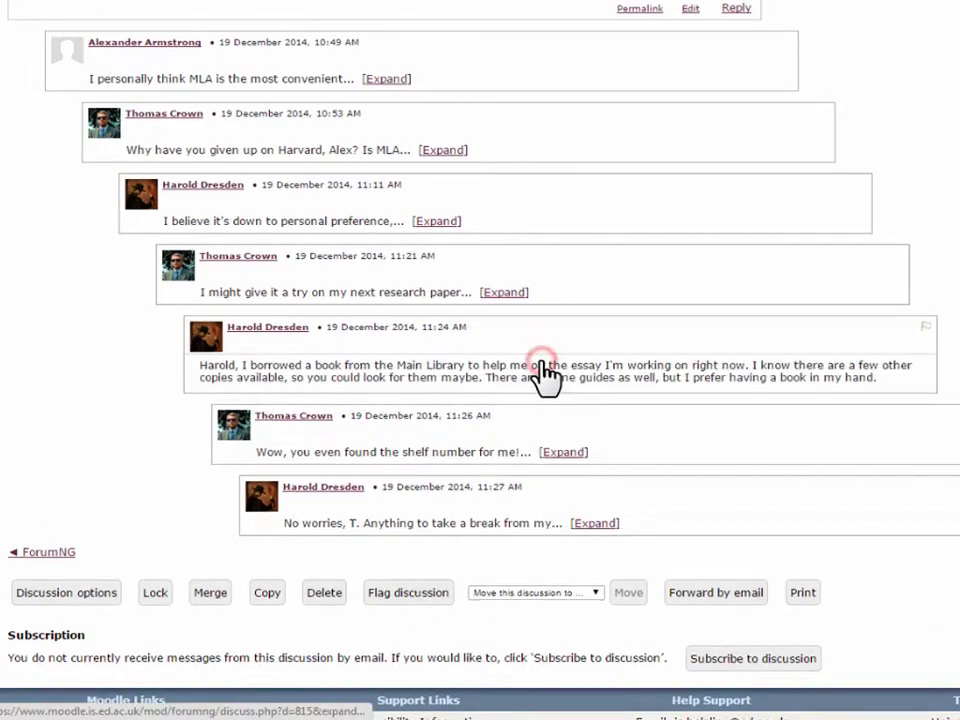
scroll(643, 424, down, 2)
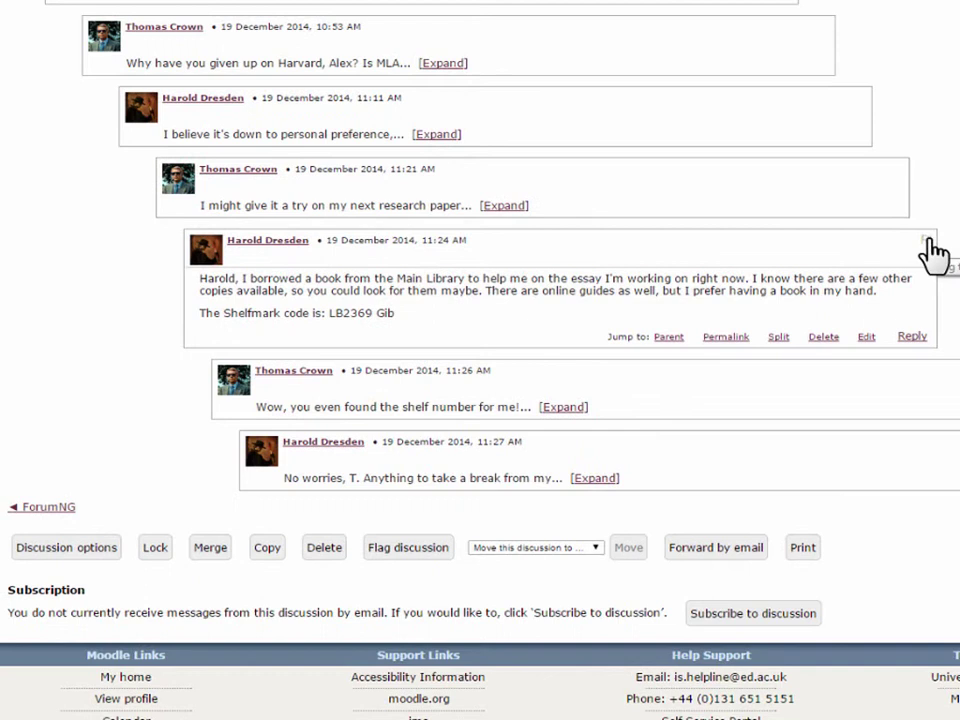
click(926, 240)
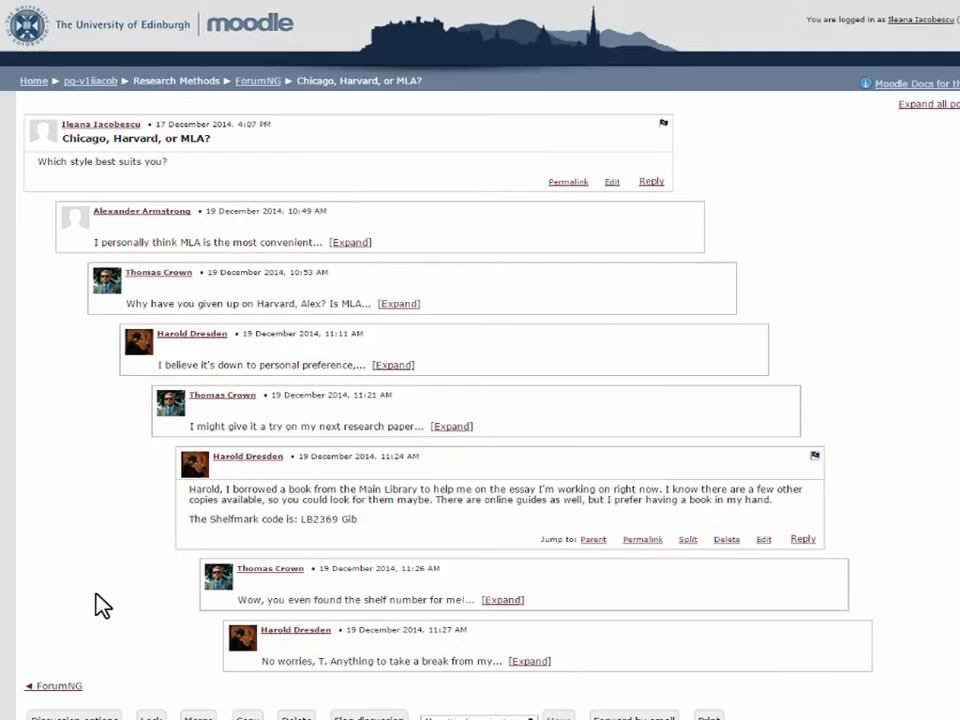
click(257, 81)
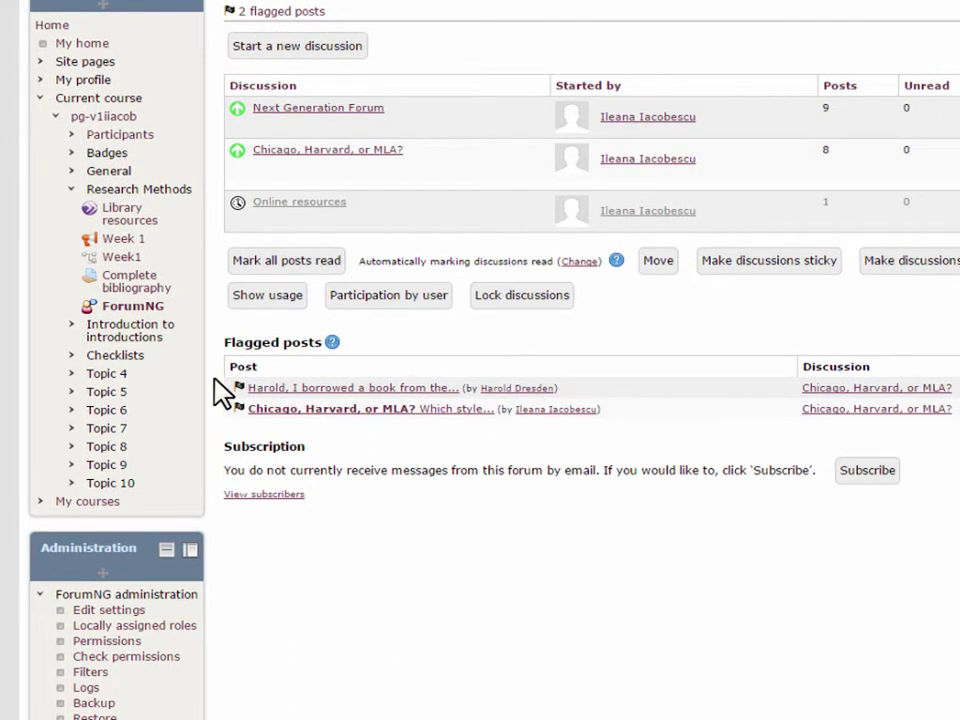
click(358, 303)
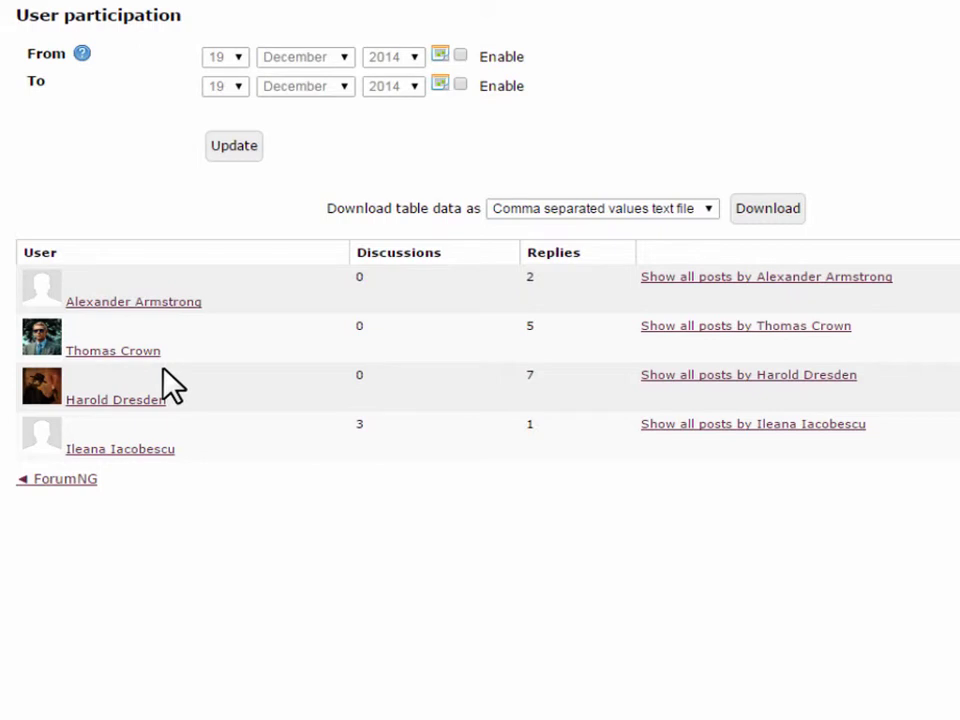
click(810, 326)
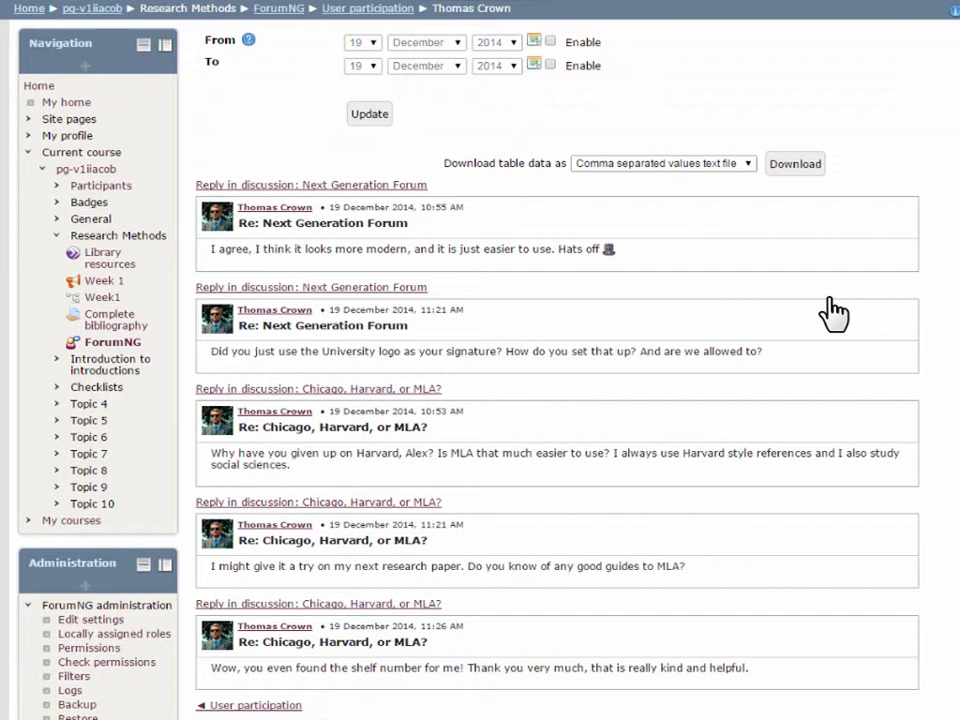
scroll(833, 313, down, 1)
scroll(833, 313, up, 1)
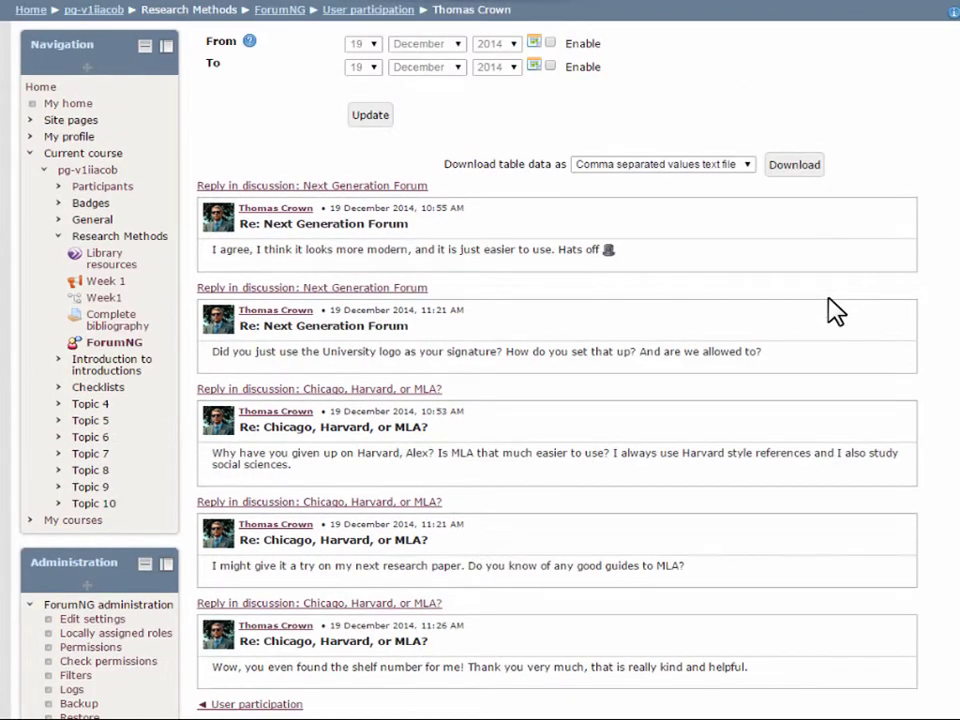
click(210, 705)
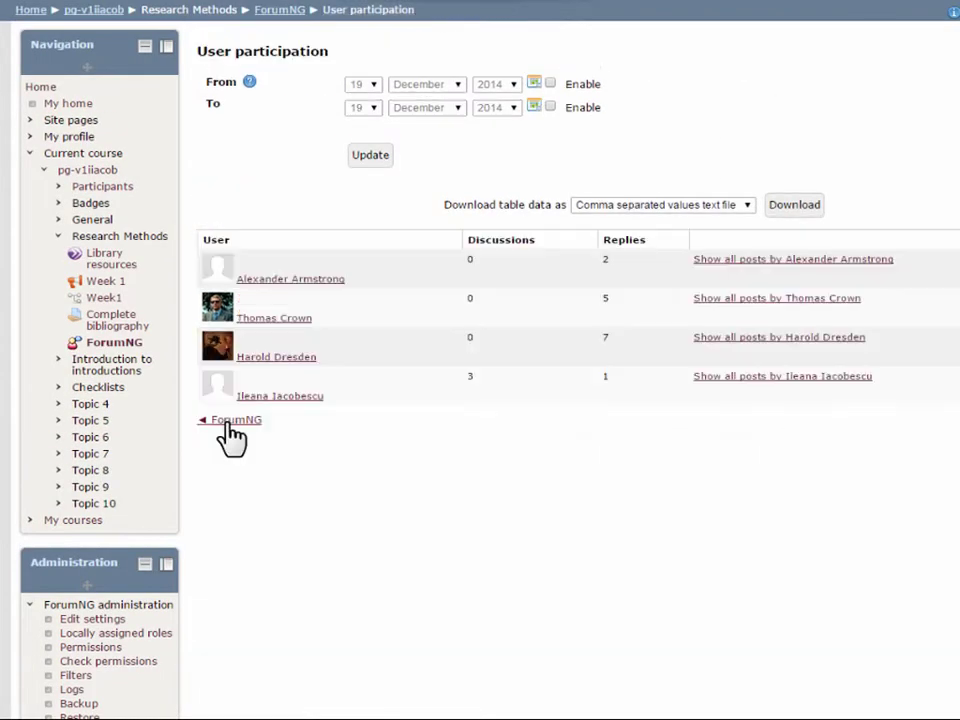
click(228, 422)
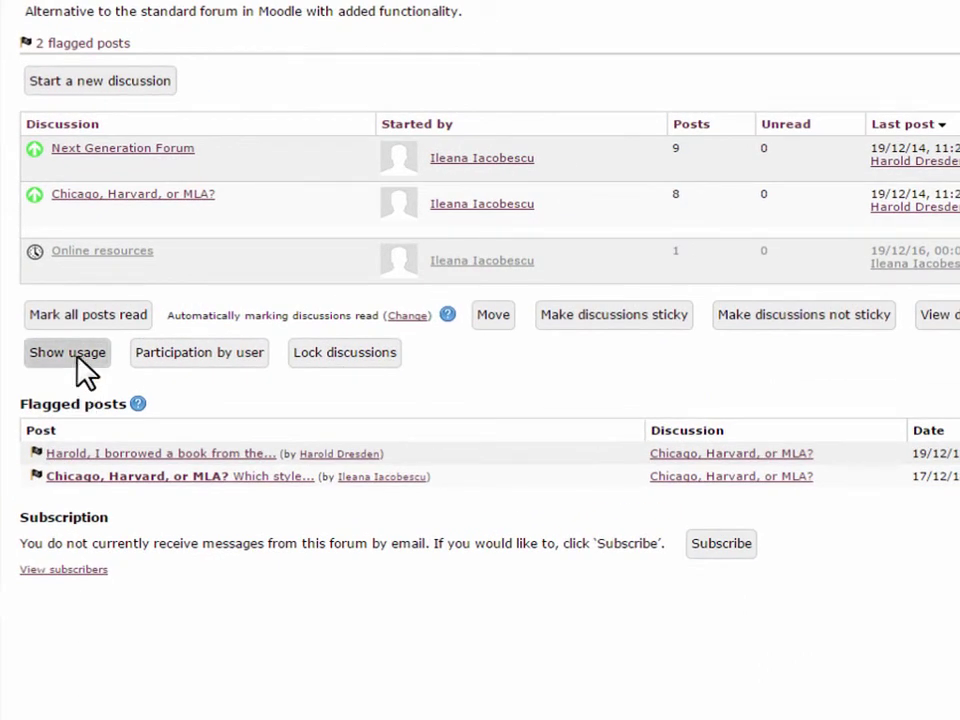
Show the ForumNG usage report and redraw its post history from 17 December 2014.
click(77, 358)
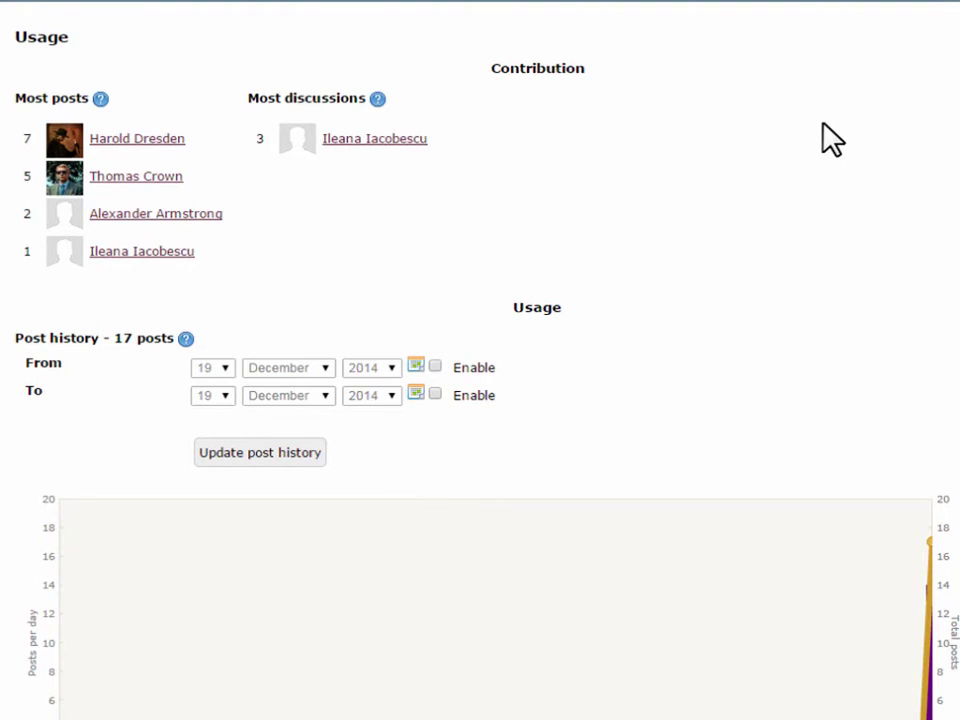
scroll(832, 140, down, 3)
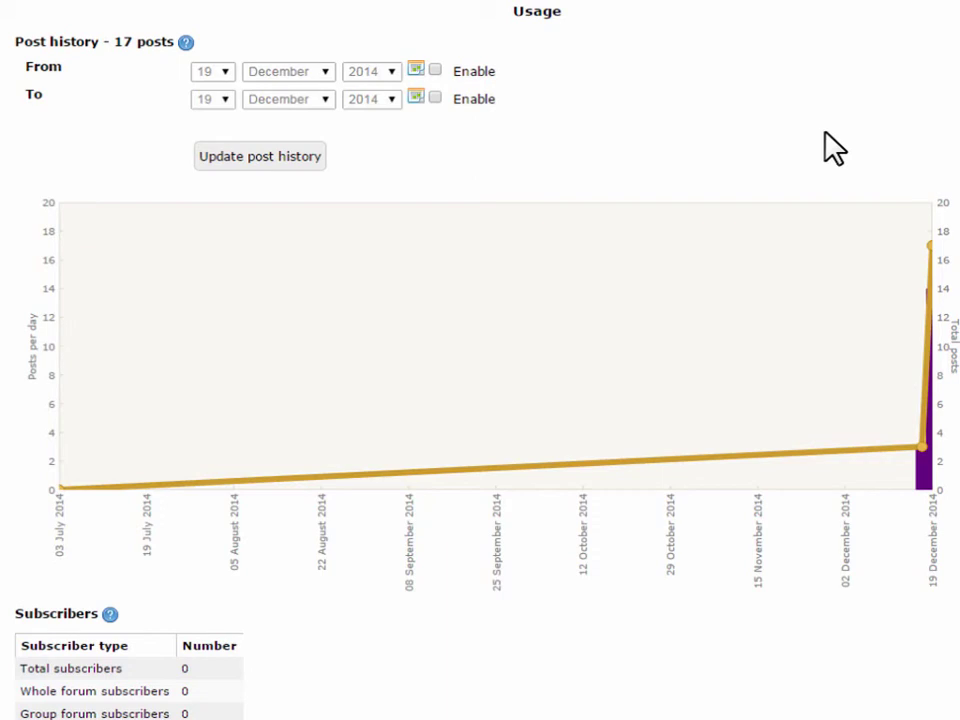
click(435, 69)
click(227, 71)
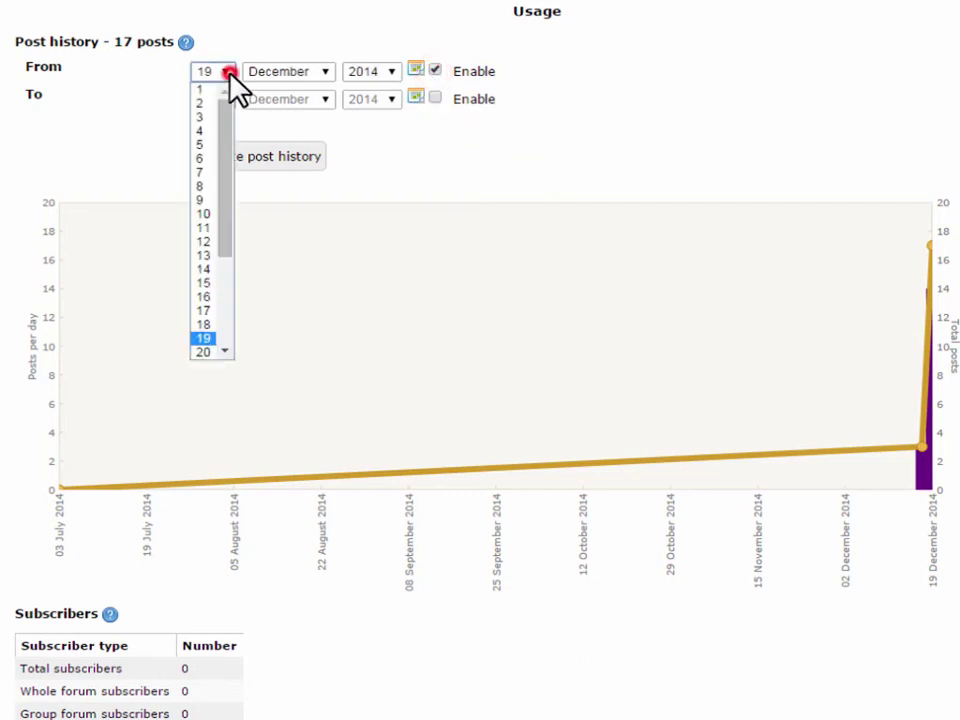
click(199, 312)
click(272, 158)
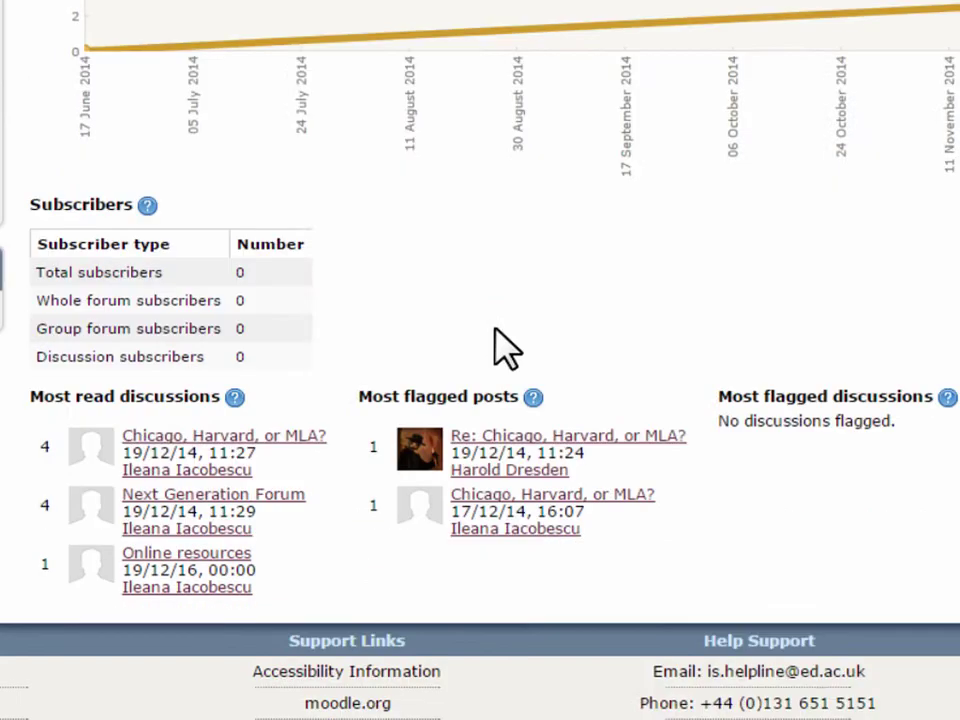
scroll(493, 347, down, 3)
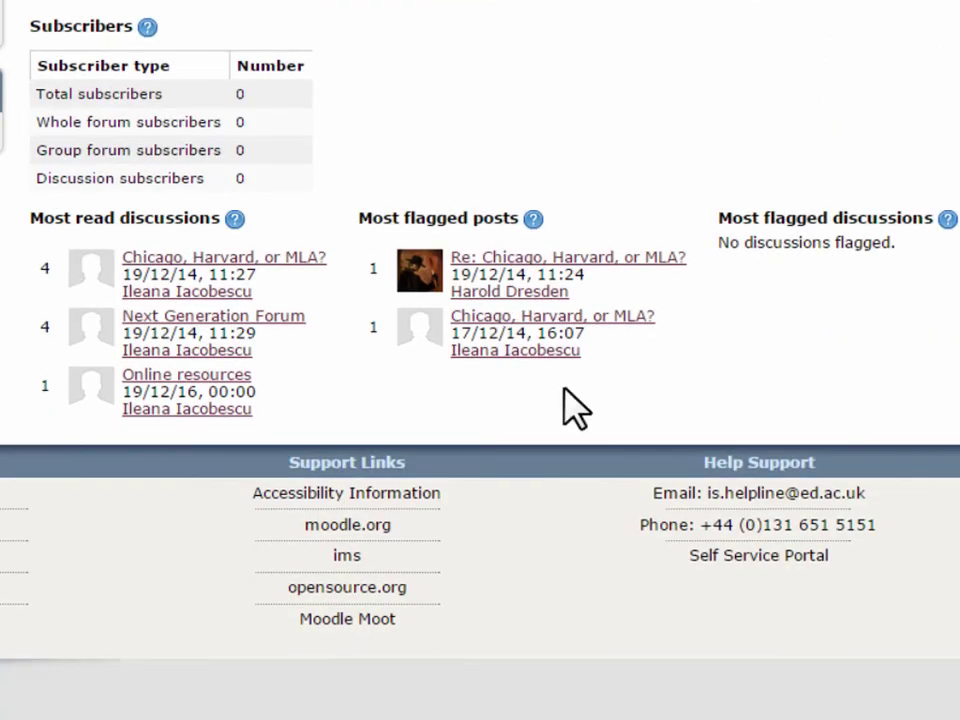